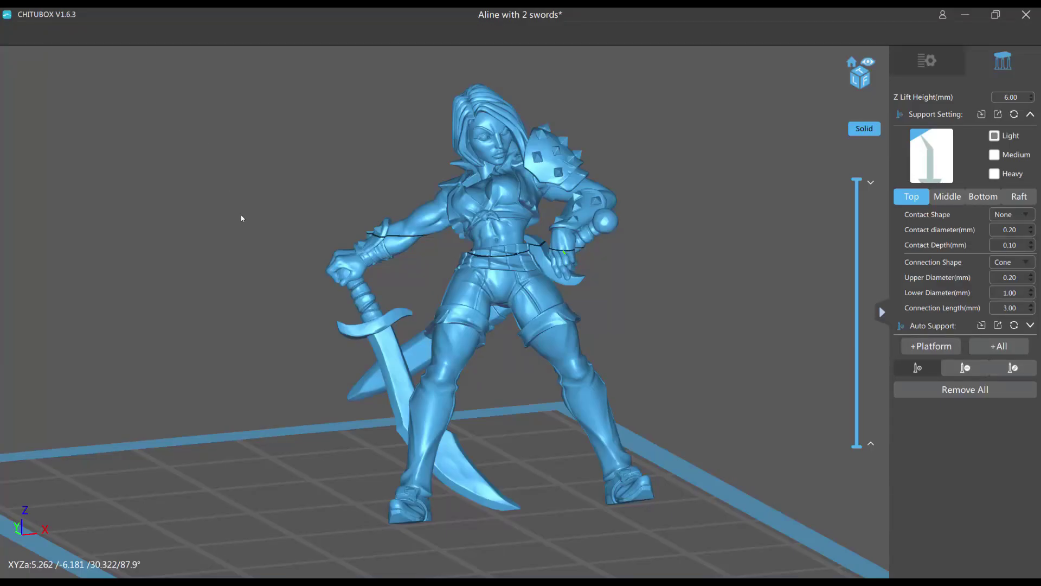
# Add a light support to the shin of the figure's left leg.
pyautogui.moveTo(412, 233); pyautogui.dragTo(366, 141)
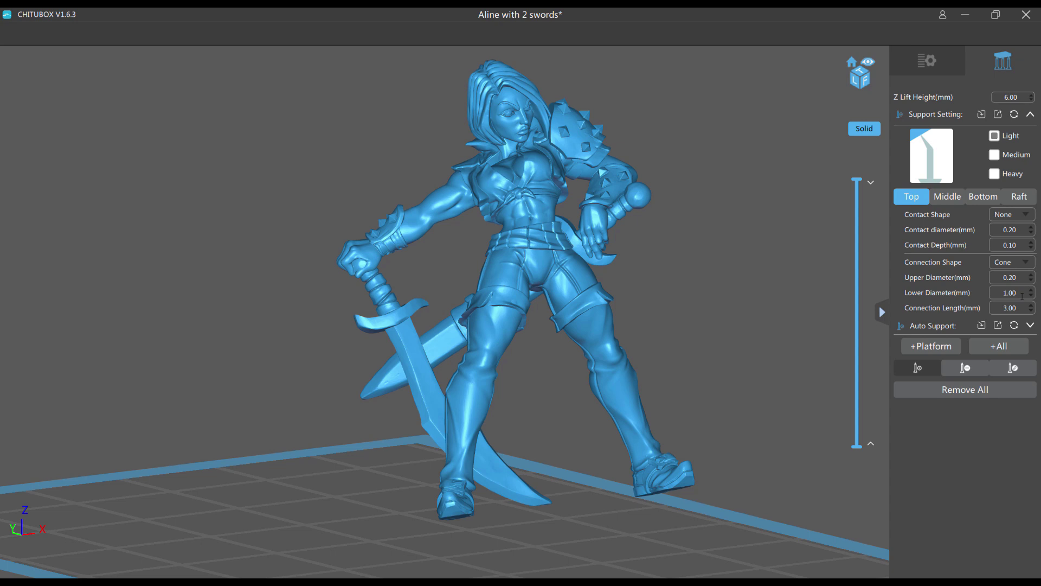
pyautogui.click(620, 419)
pyautogui.scroll(5, 547, 271)
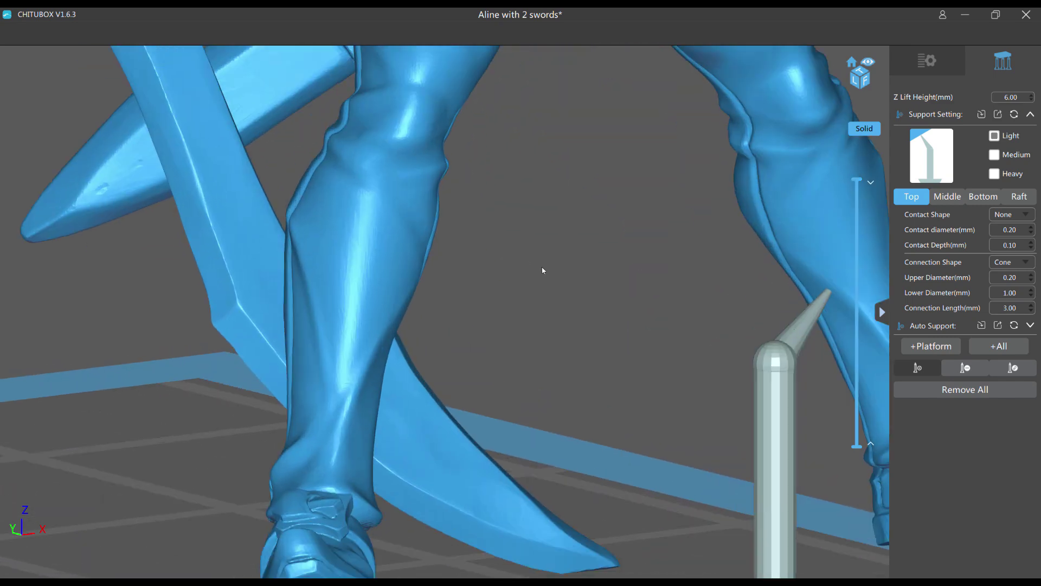
pyautogui.scroll(3, 519, 253)
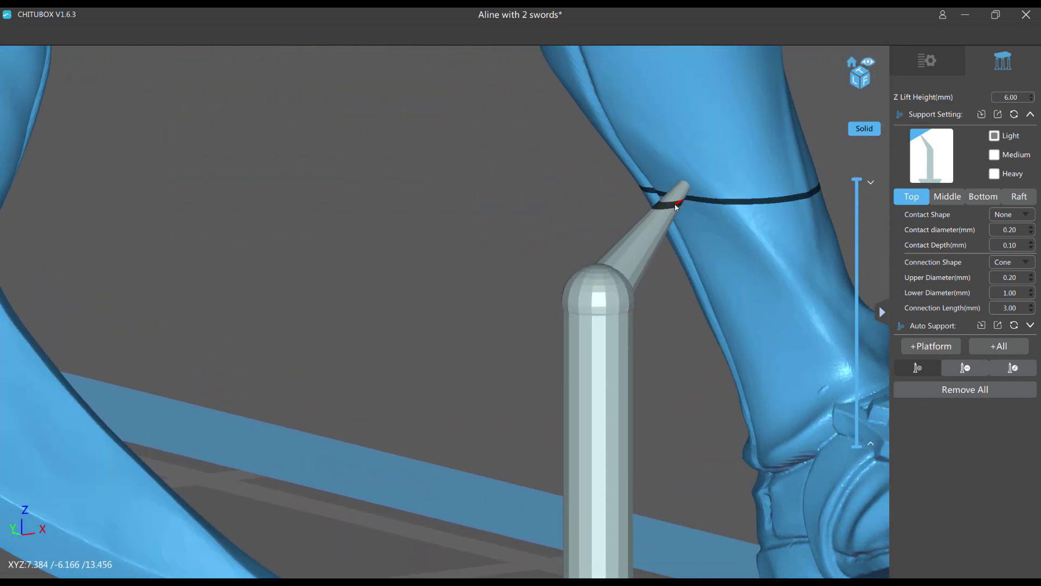
# Edit the shin support's tip, setting its lower diameter to 0.40 mm.
pyautogui.click(1014, 369)
pyautogui.click(670, 228)
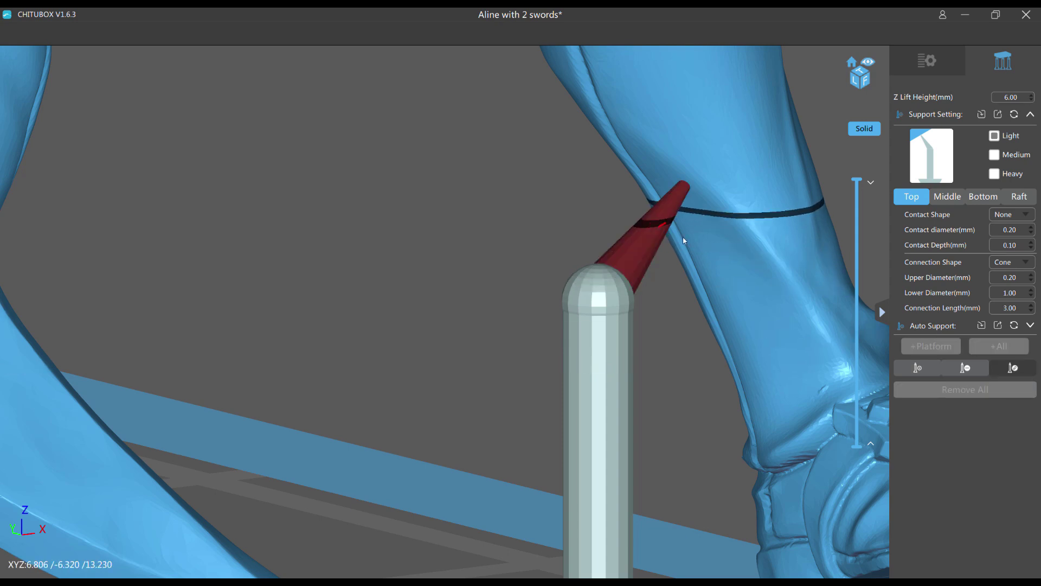
pyautogui.click(1031, 296)
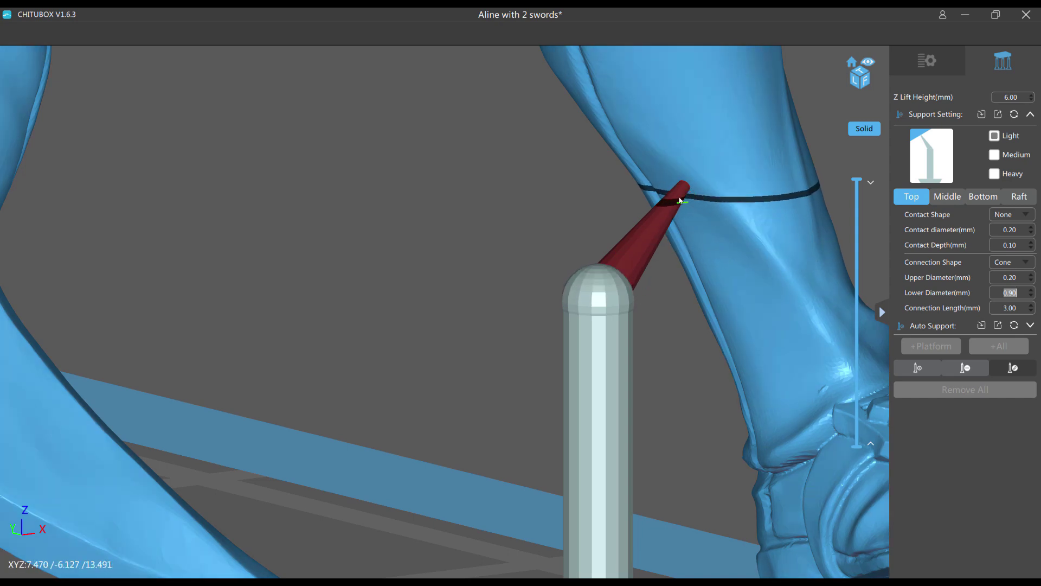
pyautogui.click(1033, 296)
pyautogui.click(1033, 296)
pyautogui.click(1033, 296)
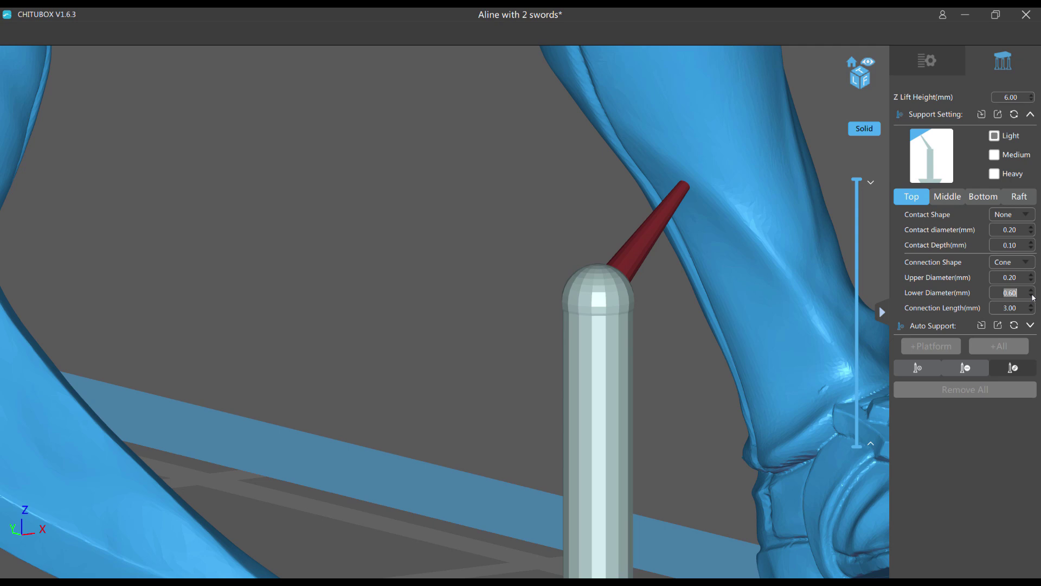
pyautogui.click(1033, 296)
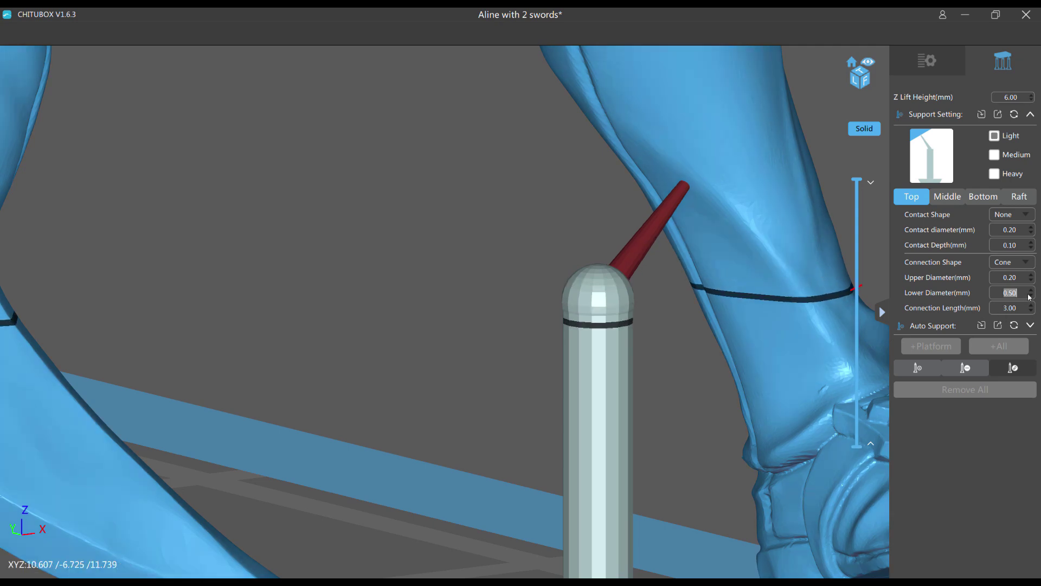
pyautogui.click(1032, 296)
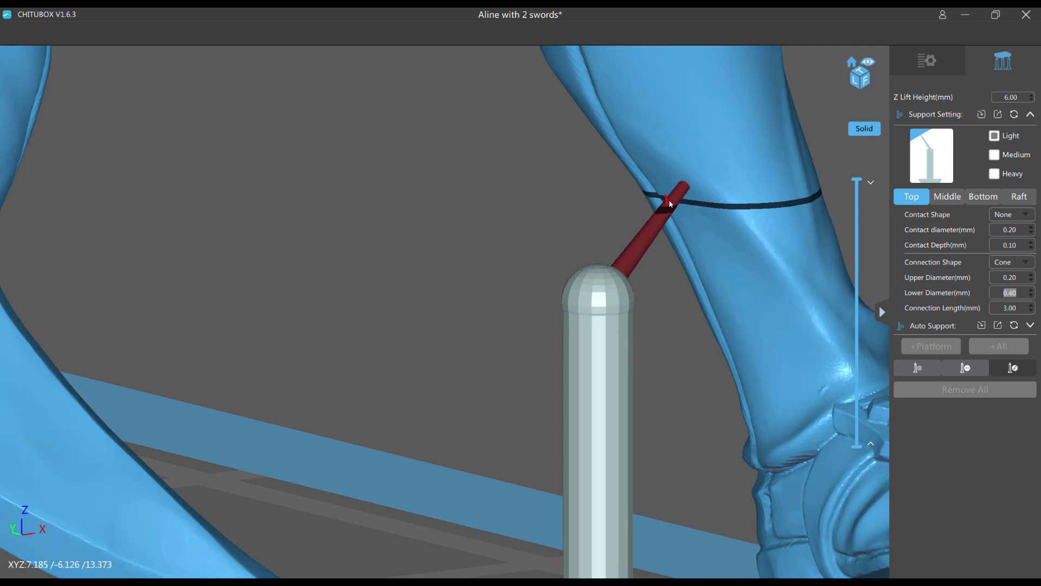
# Move the support tip's contact point from the shin up to beneath the figure's chin.
pyautogui.scroll(-2, 633, 245)
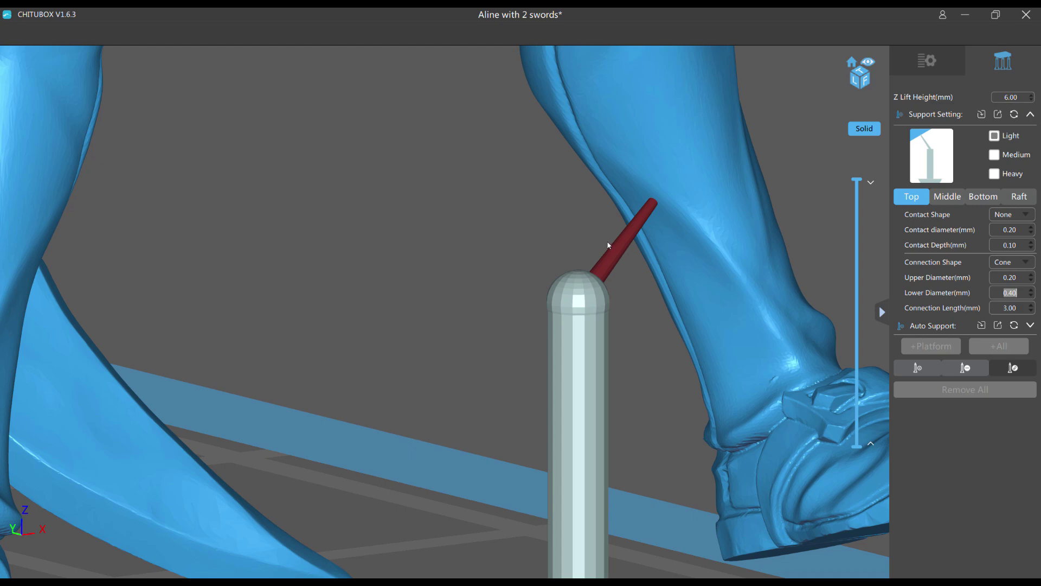
pyautogui.scroll(3, 609, 245)
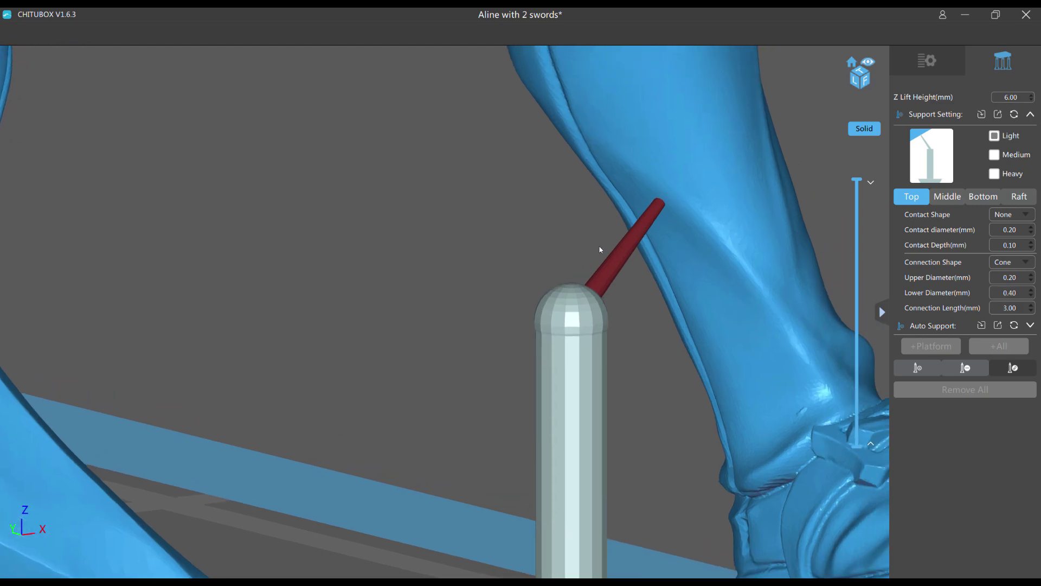
pyautogui.scroll(-2, 567, 299)
pyautogui.scroll(-5, 567, 298)
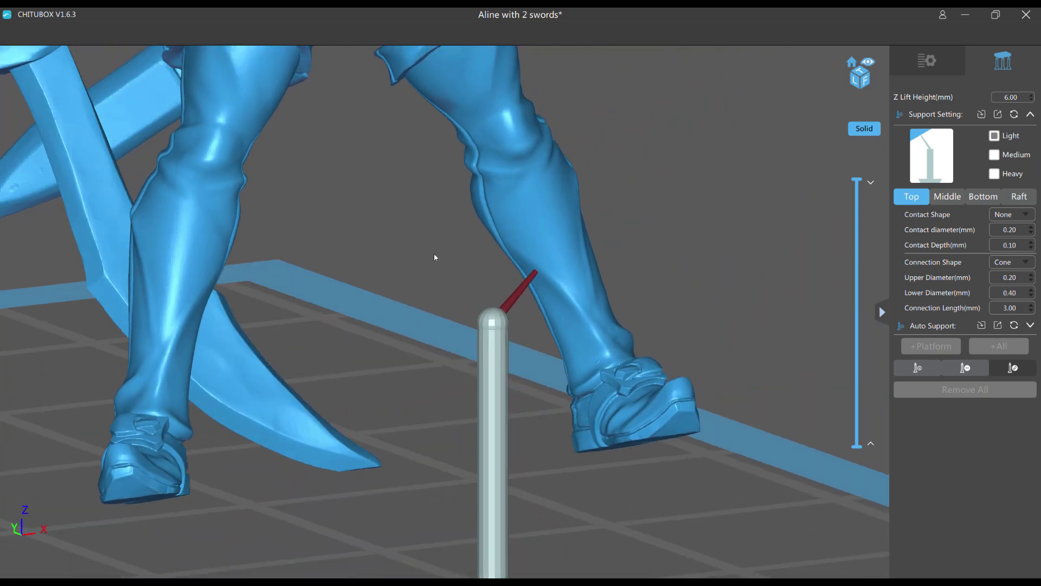
pyautogui.moveTo(450, 310); pyautogui.dragTo(358, 251)
pyautogui.moveTo(358, 251); pyautogui.dragTo(555, 474, button='right')
pyautogui.moveTo(555, 478); pyautogui.dragTo(425, 205)
pyautogui.moveTo(425, 205); pyautogui.dragTo(474, 502, button='right')
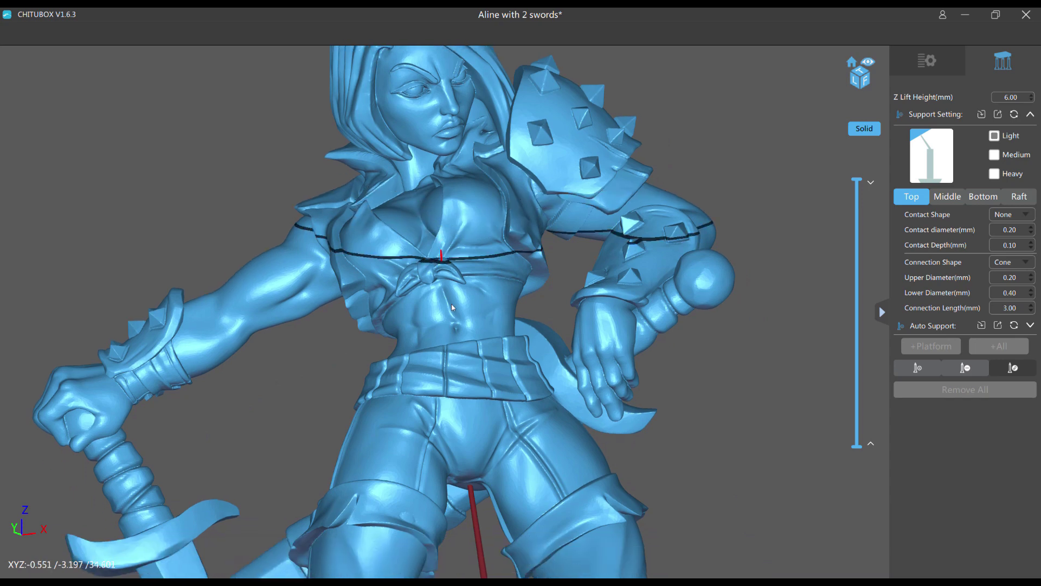
pyautogui.moveTo(475, 502); pyautogui.dragTo(448, 160)
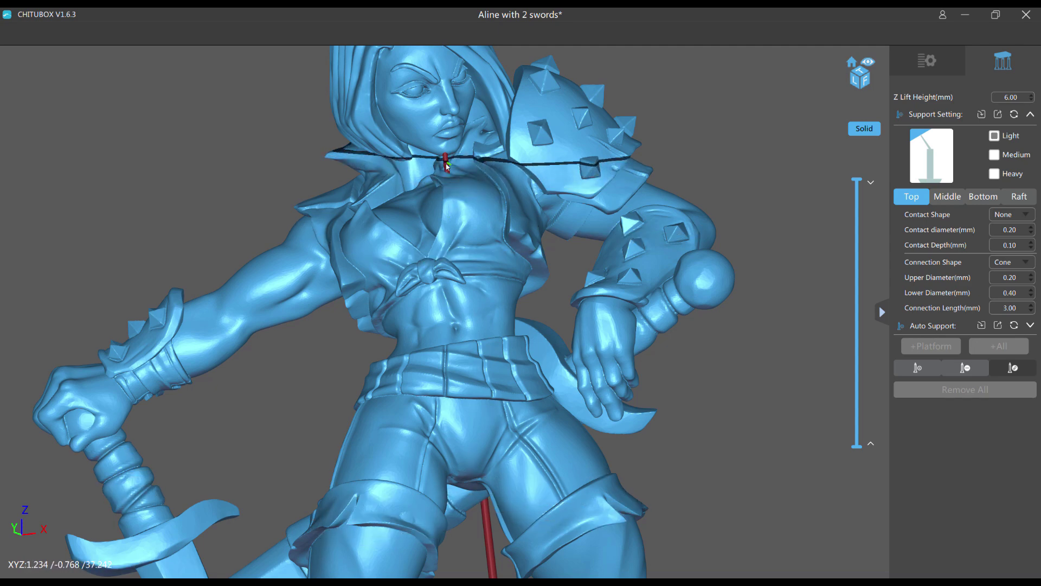
# Delete the support that reaches up to the figure's chin.
pyautogui.click(965, 367)
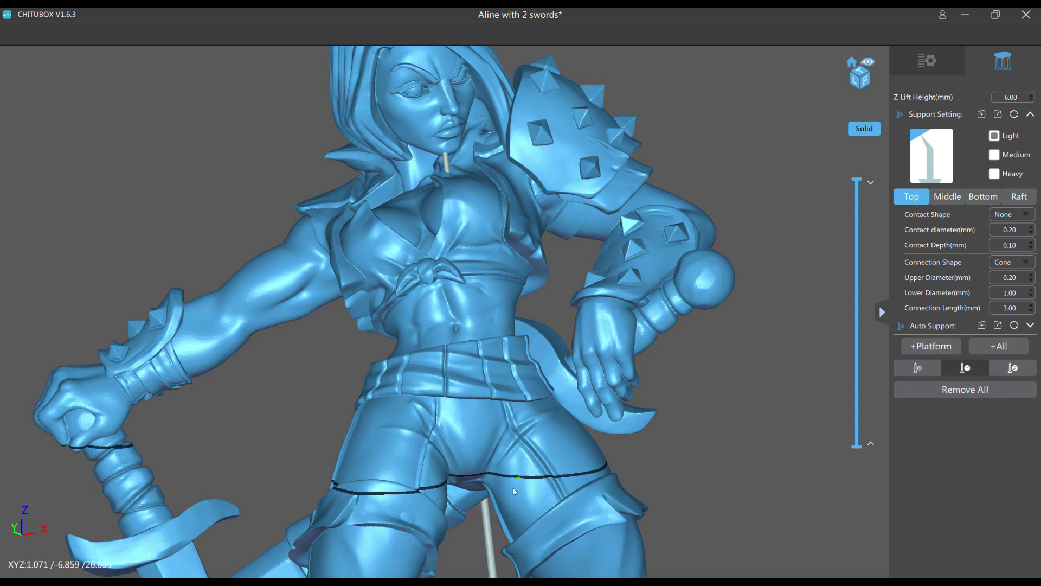
pyautogui.click(484, 523)
pyautogui.press('Delete')
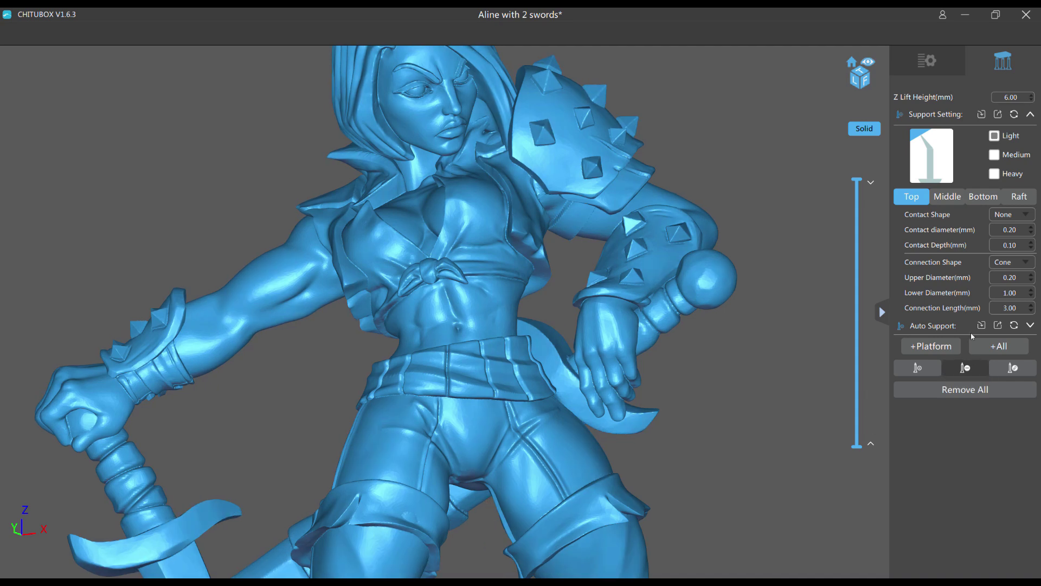
# Show the middle section's support settings and add a new light support to the figure's left shin.
pyautogui.scroll(-5, 681, 255)
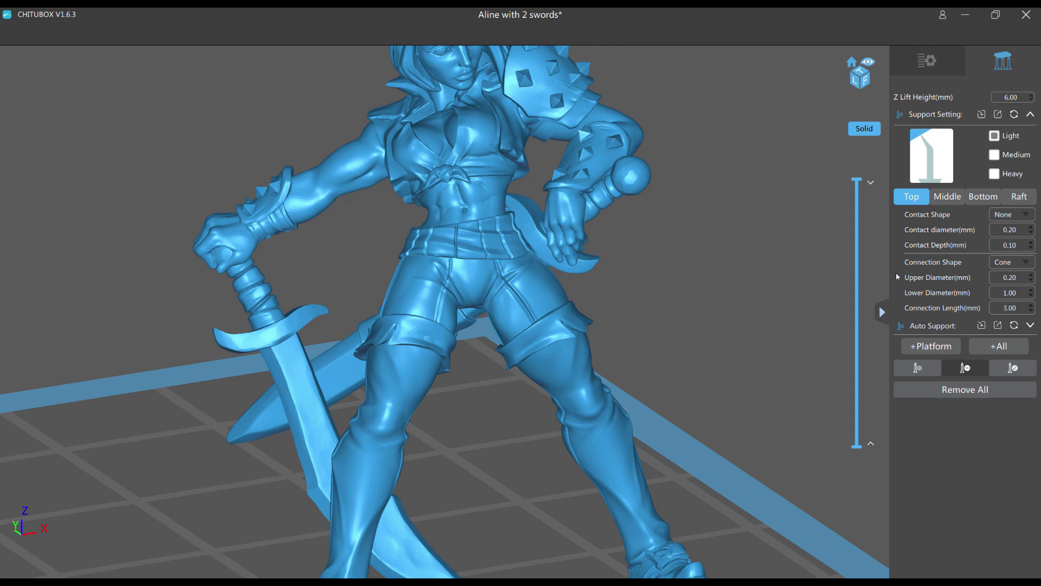
pyautogui.scroll(-3, 638, 244)
pyautogui.scroll(4, 640, 249)
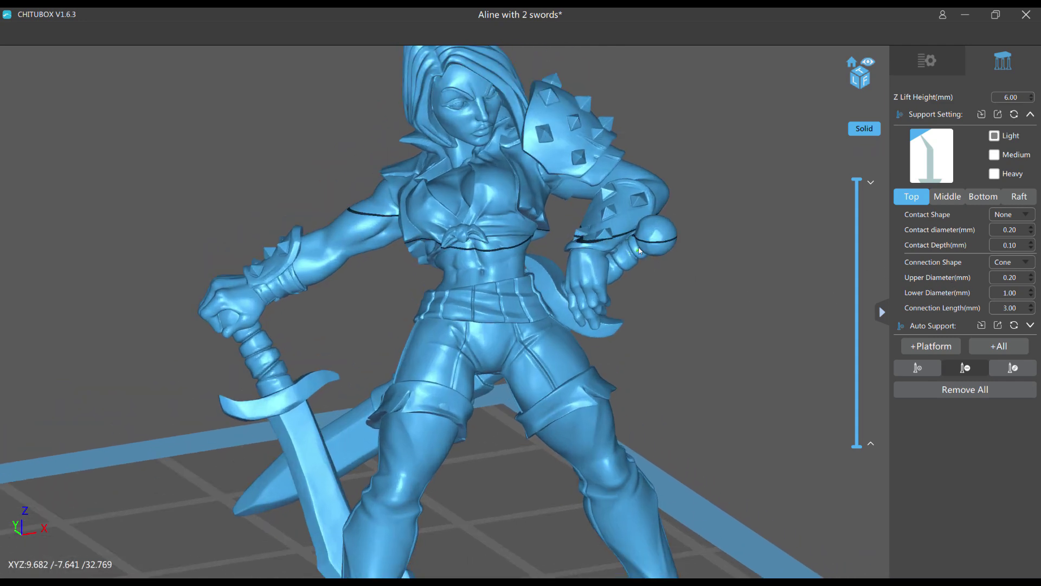
pyautogui.scroll(-3, 697, 246)
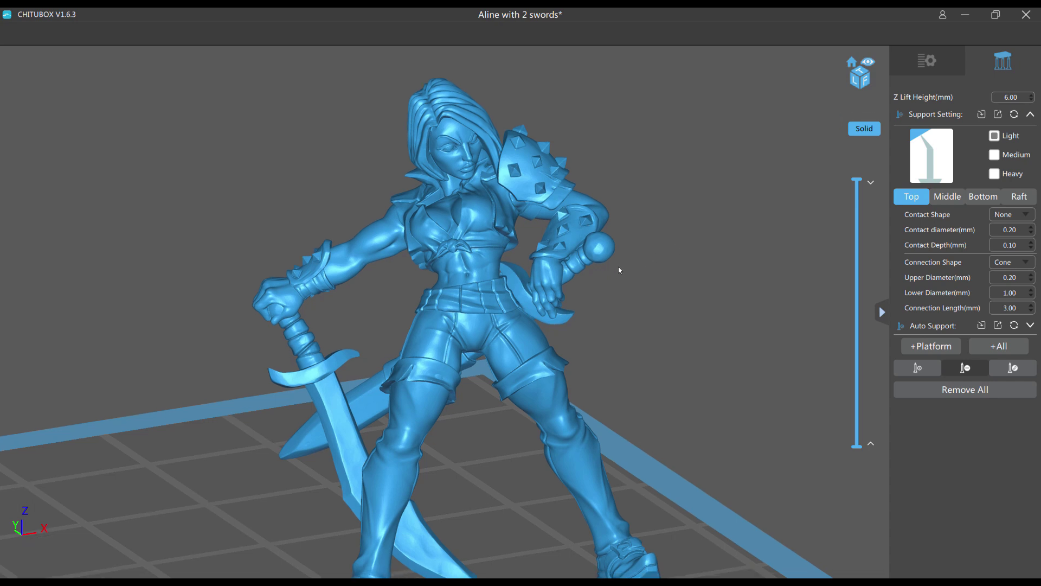
pyautogui.click(948, 196)
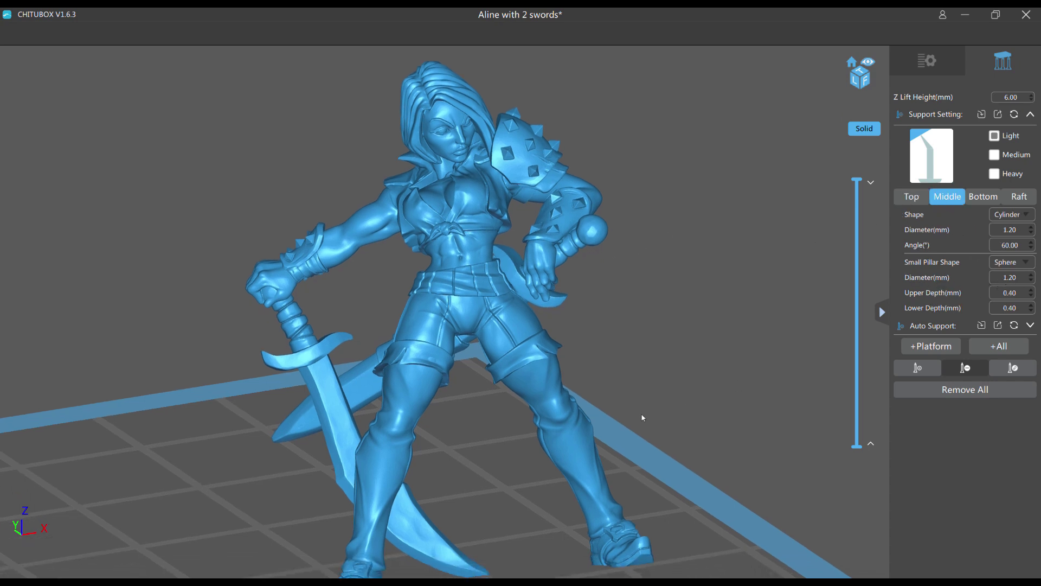
pyautogui.click(910, 367)
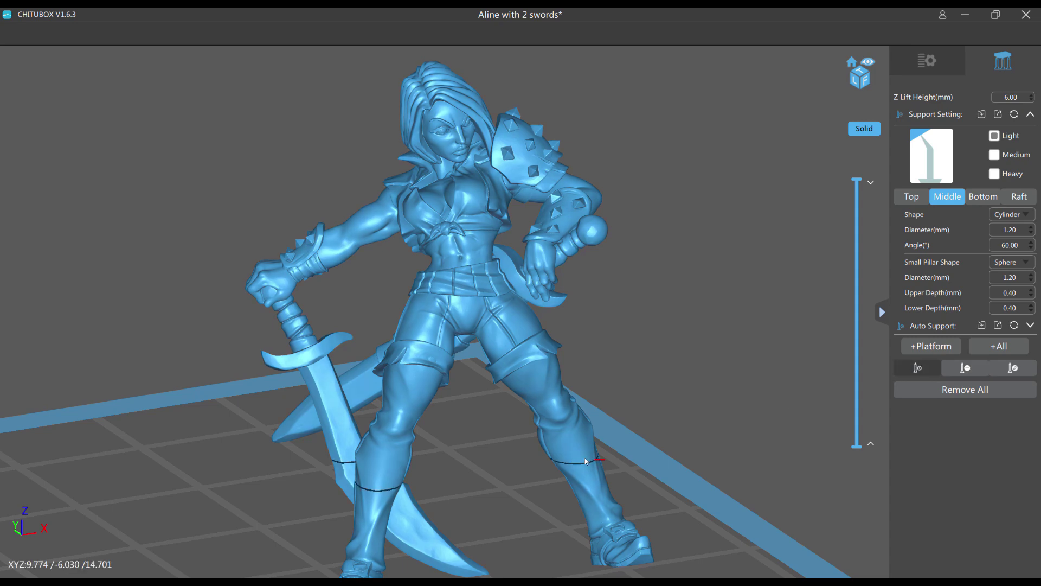
pyautogui.click(585, 461)
pyautogui.moveTo(549, 432); pyautogui.dragTo(548, 282, button='right')
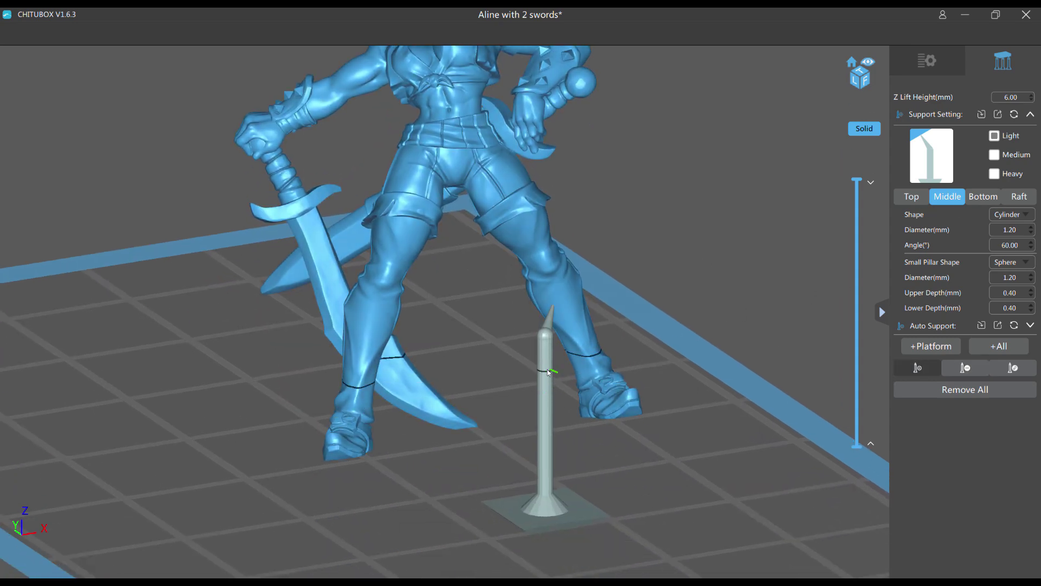
# Remove the extra short support standing against the pillar of the shin support.
pyautogui.click(965, 368)
pyautogui.click(538, 427)
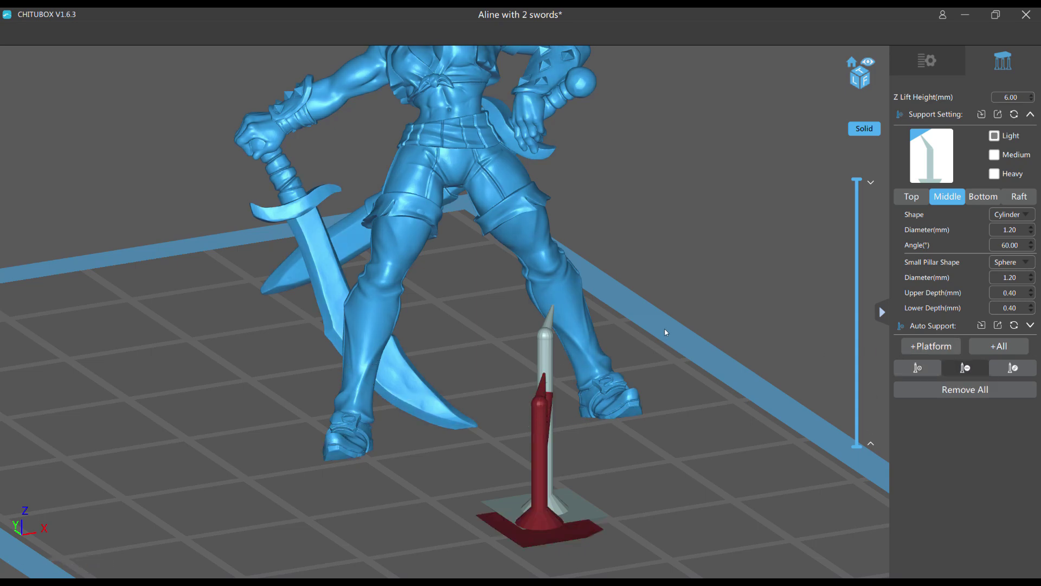
pyautogui.press('Delete')
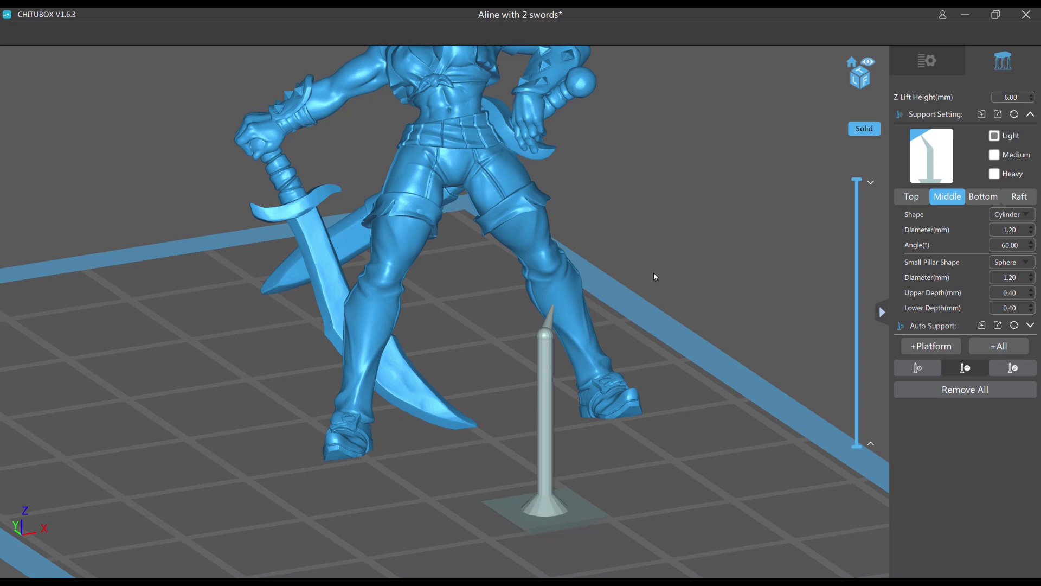
# Try a diameter of 1.80 mm for the shin support's middle pillar and set it back to 1.20 mm.
pyautogui.scroll(3, 654, 274)
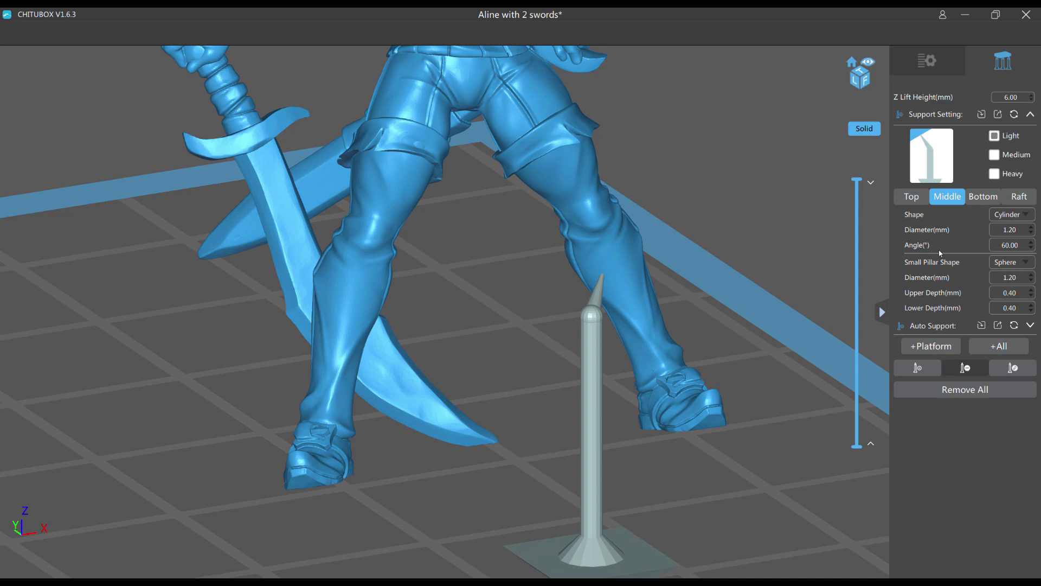
pyautogui.click(1013, 367)
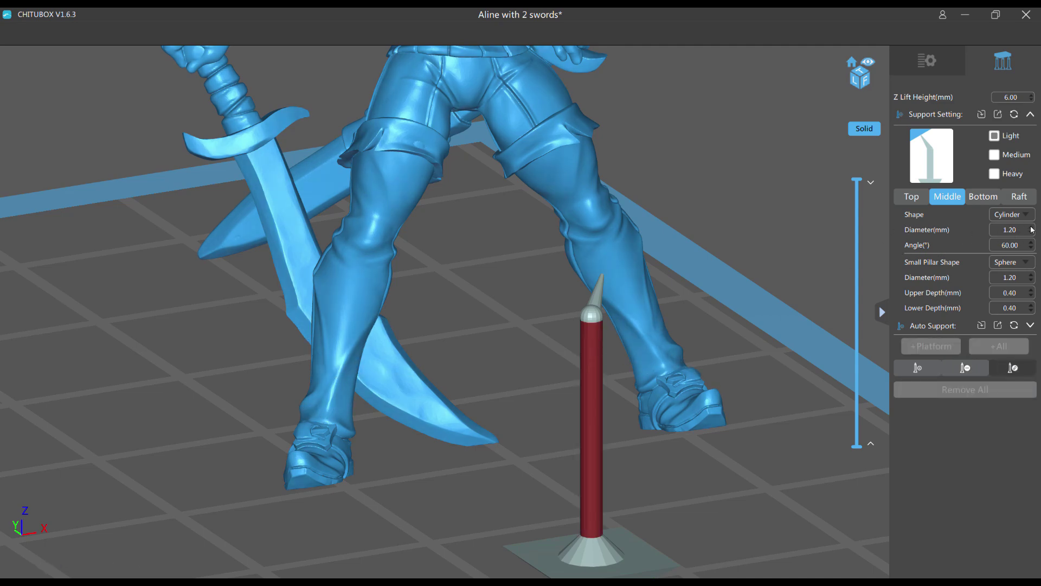
pyautogui.scroll(8, 1033, 229)
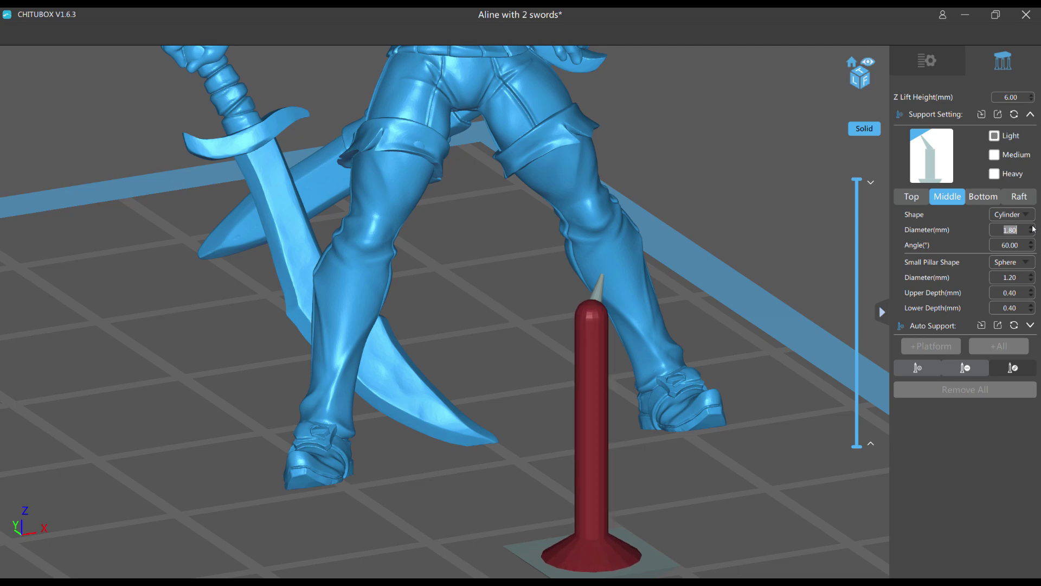
pyautogui.scroll(-8, 1034, 237)
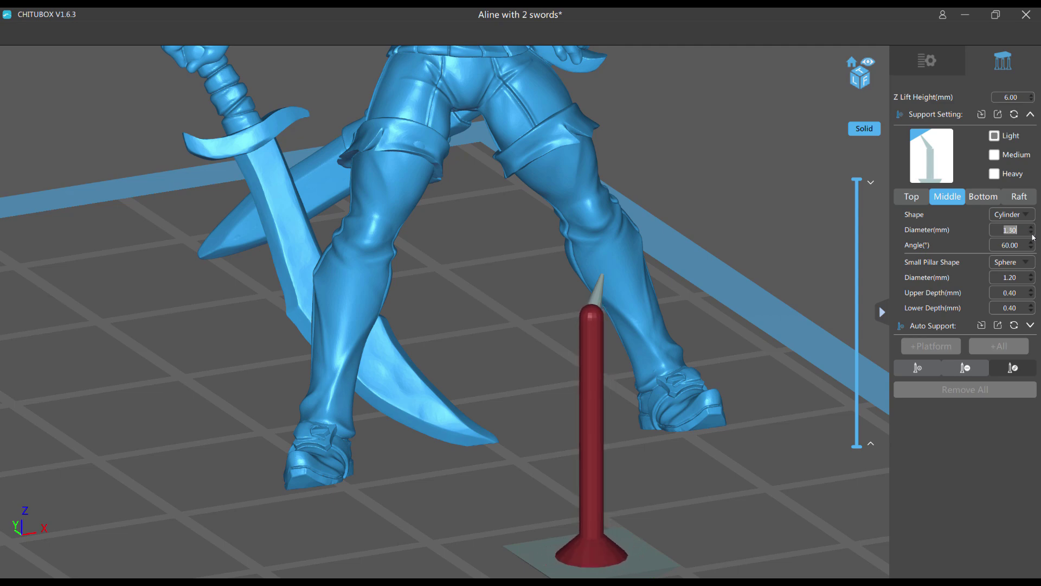
pyautogui.moveTo(709, 255); pyautogui.dragTo(678, 232, button='right')
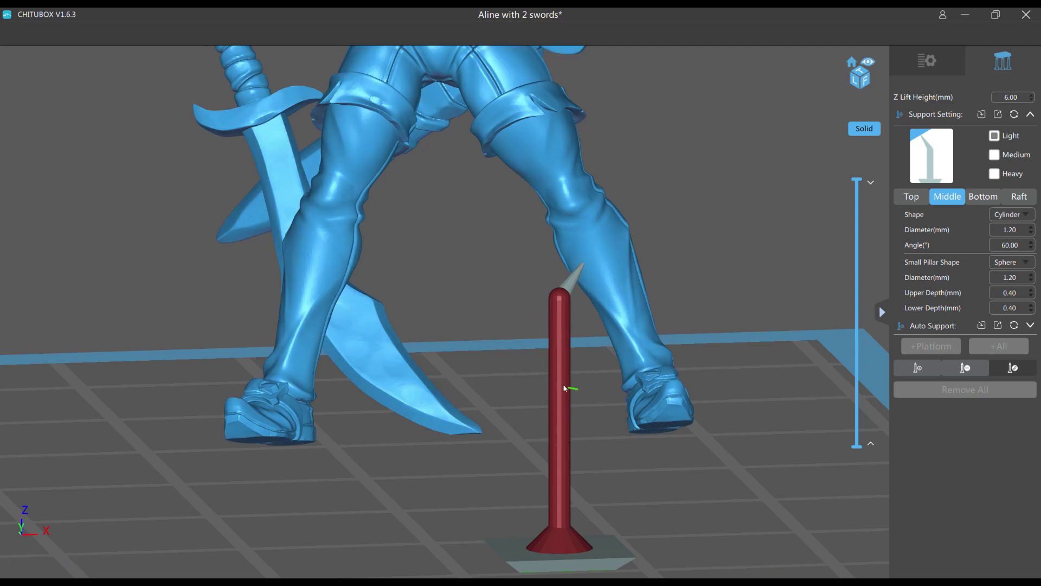
pyautogui.moveTo(624, 250); pyautogui.dragTo(653, 267, button='right')
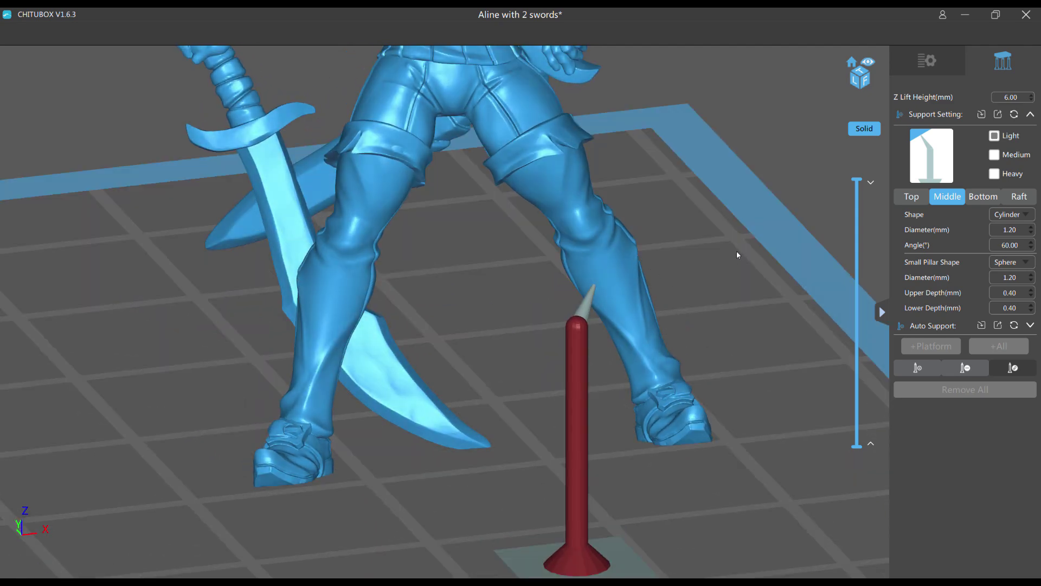
# Review the bottom and top section settings, selecting the shin support's tip and its middle pillar.
pyautogui.click(983, 197)
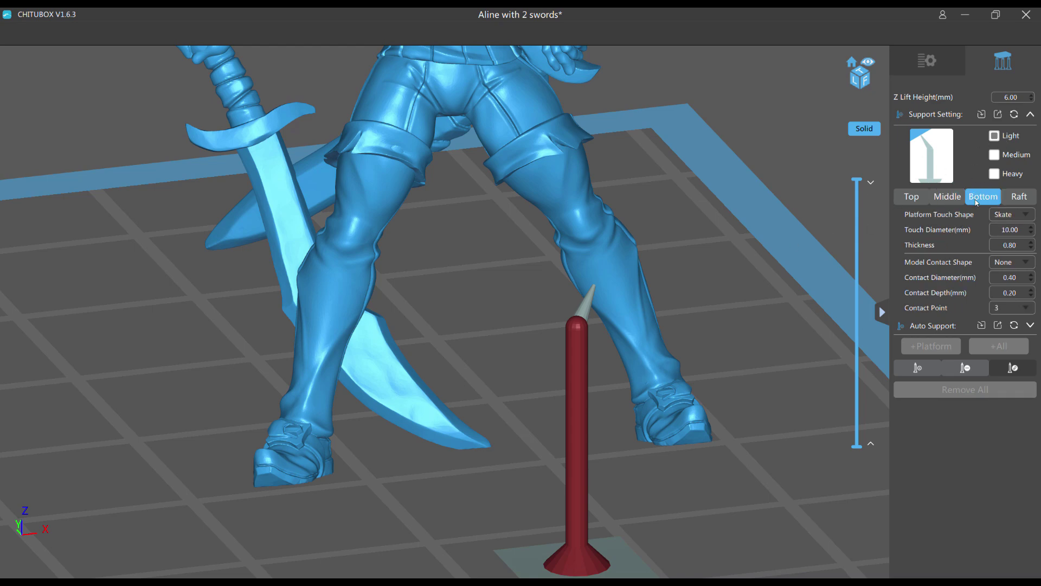
pyautogui.click(907, 200)
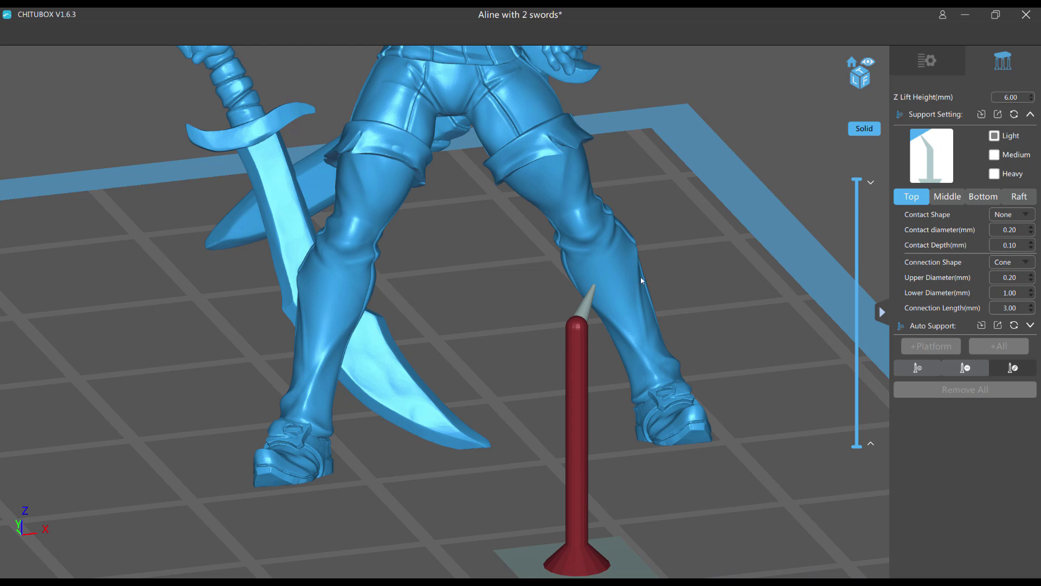
pyautogui.click(576, 333)
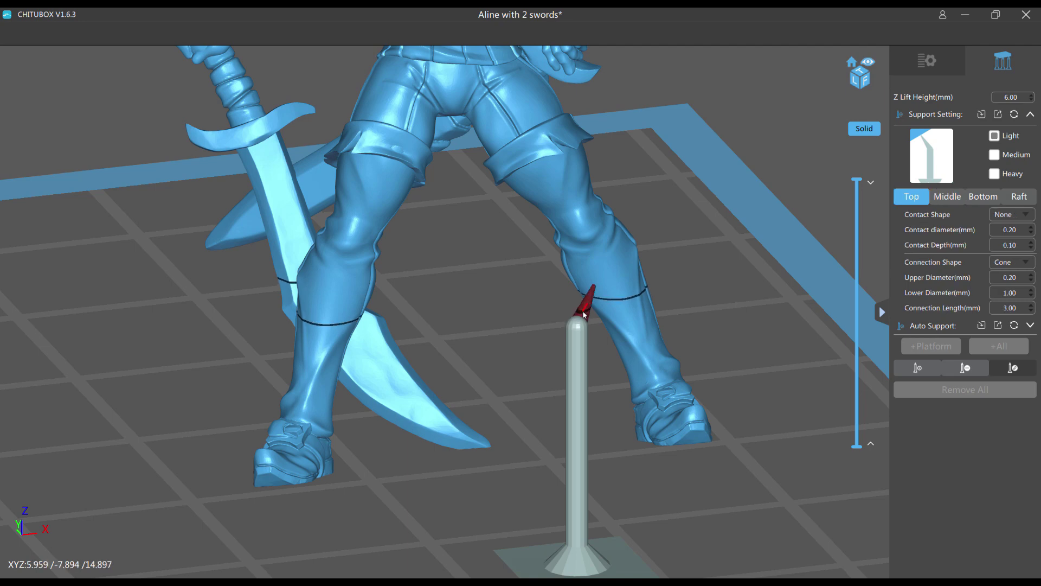
pyautogui.click(577, 358)
# Delete the shin support and switch the support preset to Medium.
pyautogui.click(966, 368)
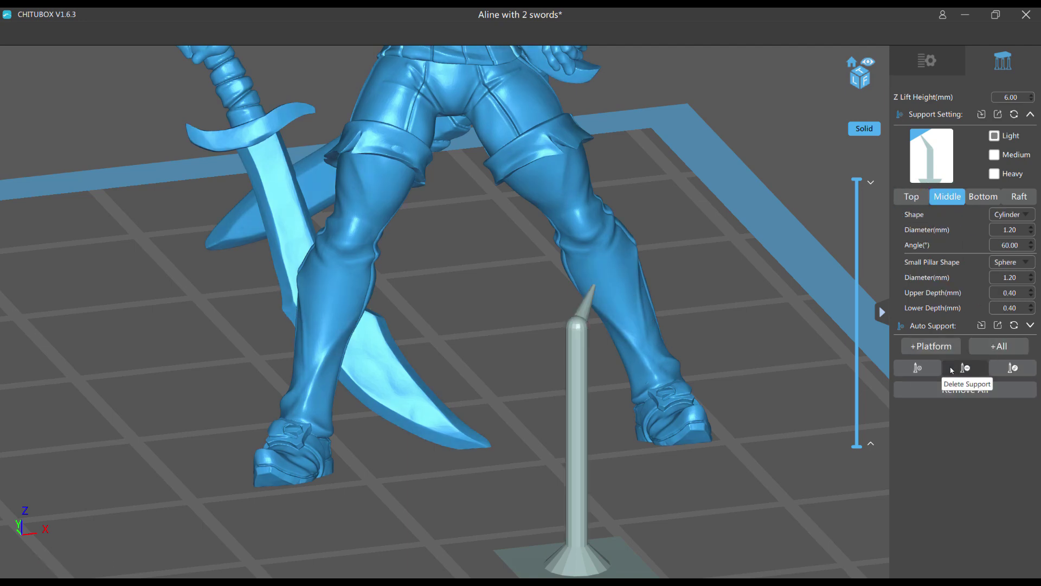
pyautogui.click(582, 347)
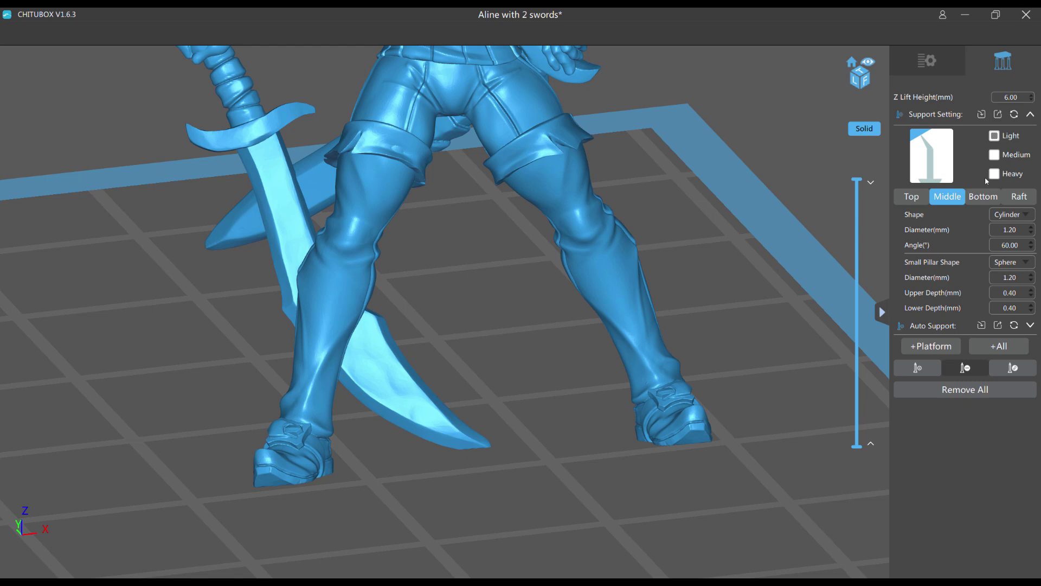
pyautogui.click(994, 155)
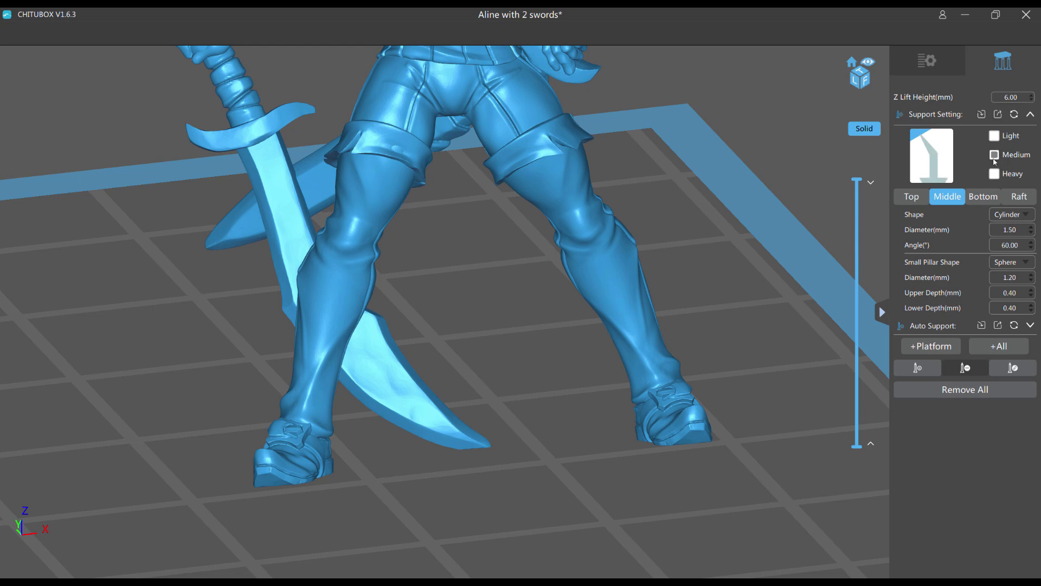
# Show the Medium preset's top settings and add one medium support to the inner shin of the figure's left leg.
pyautogui.click(915, 196)
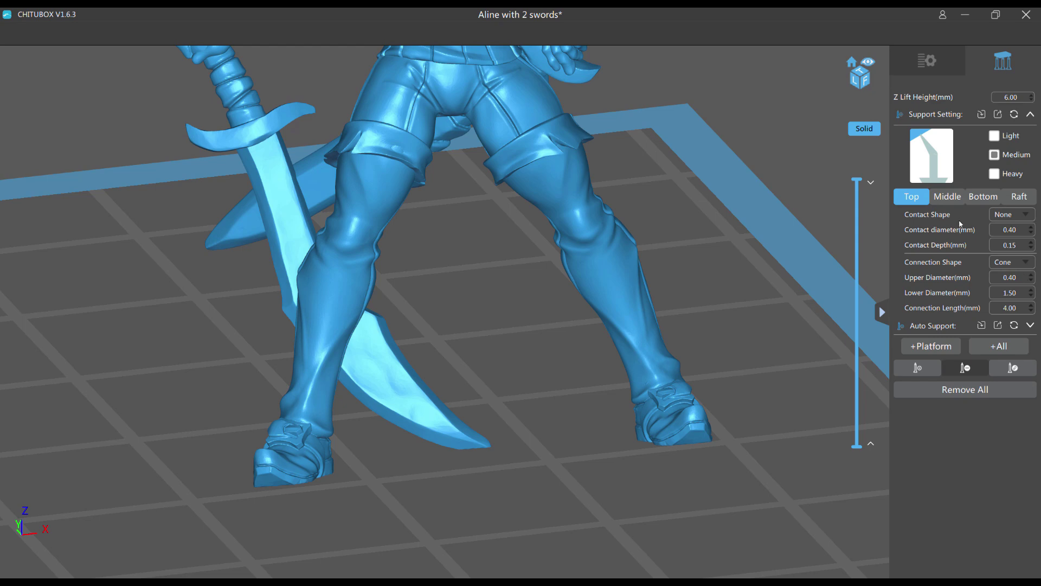
pyautogui.scroll(4, 804, 261)
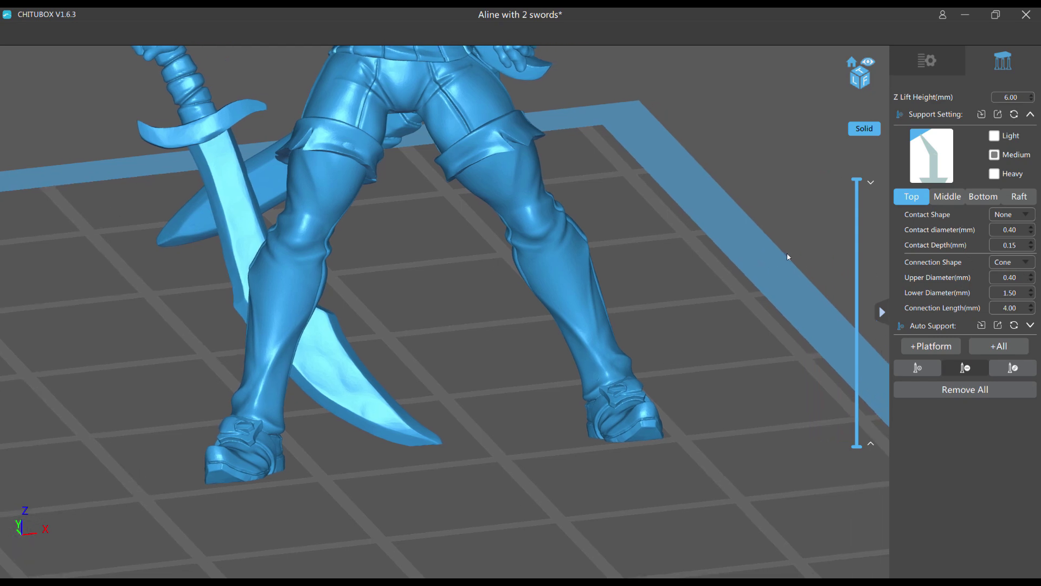
pyautogui.click(917, 367)
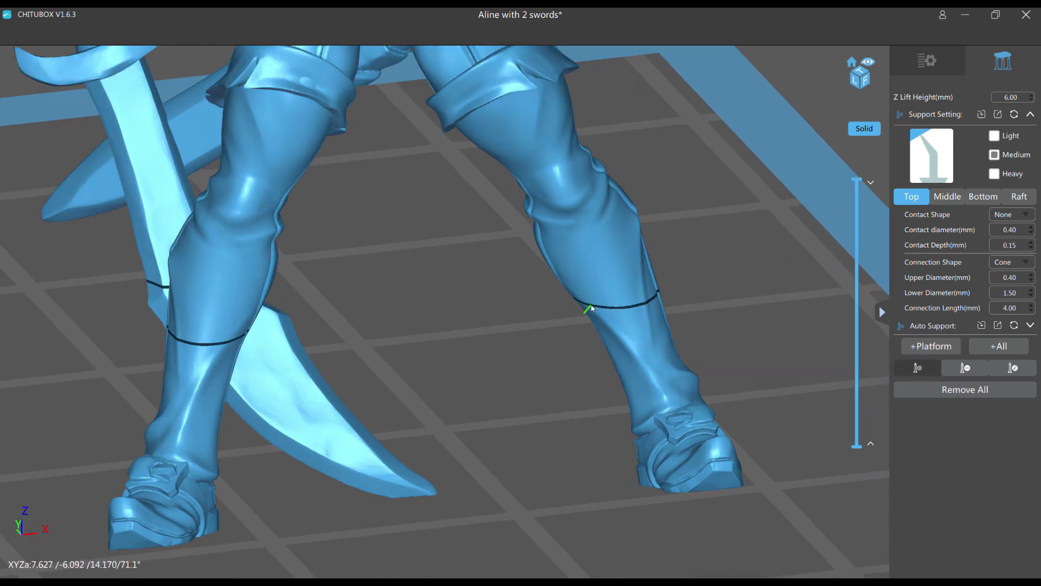
pyautogui.click(592, 299)
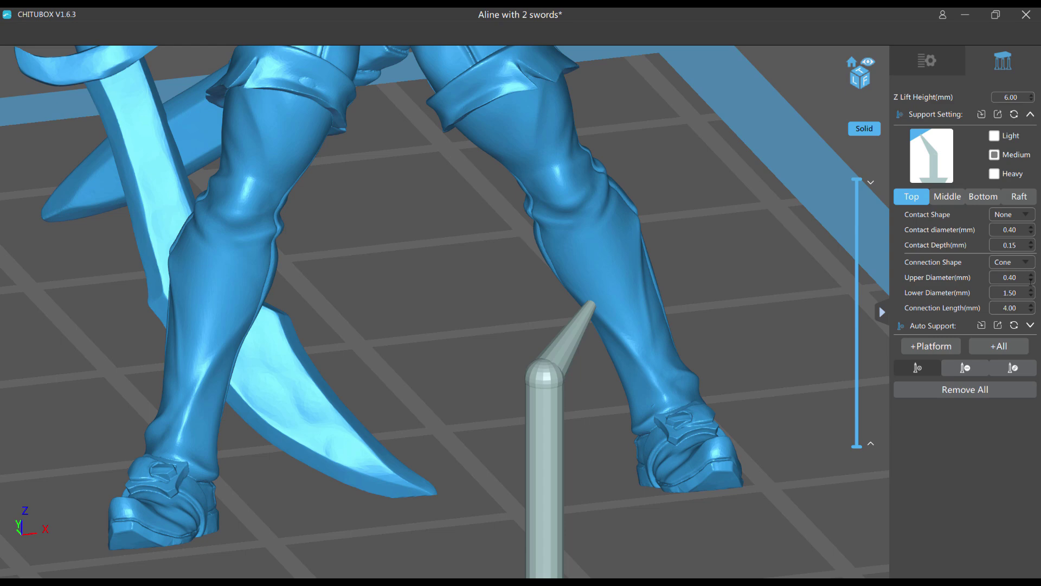
# Select the tip of the shin support for editing, try other contact diameters, and set the value back to 0.40 mm.
pyautogui.click(1013, 368)
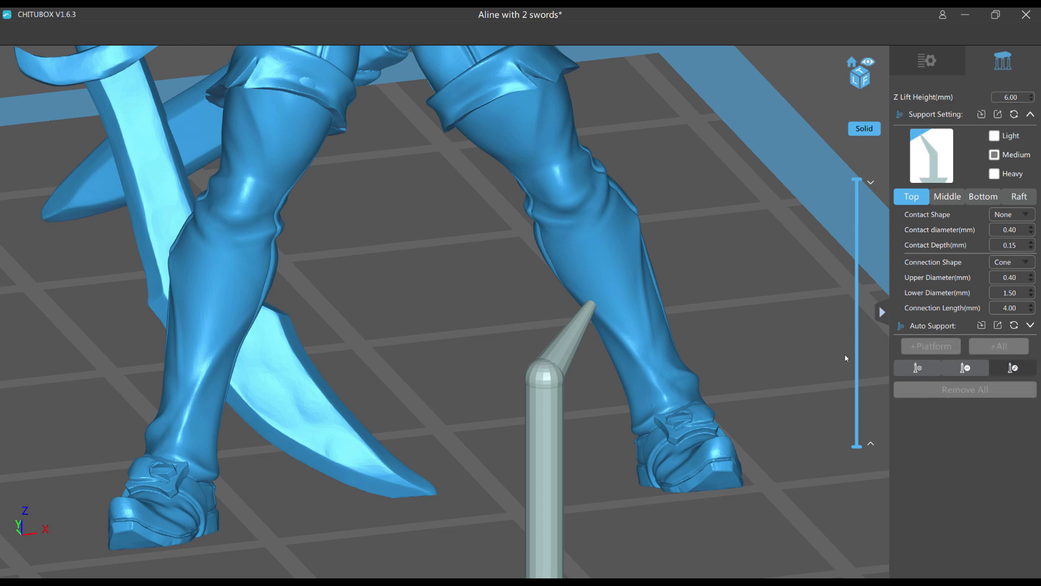
pyautogui.click(569, 336)
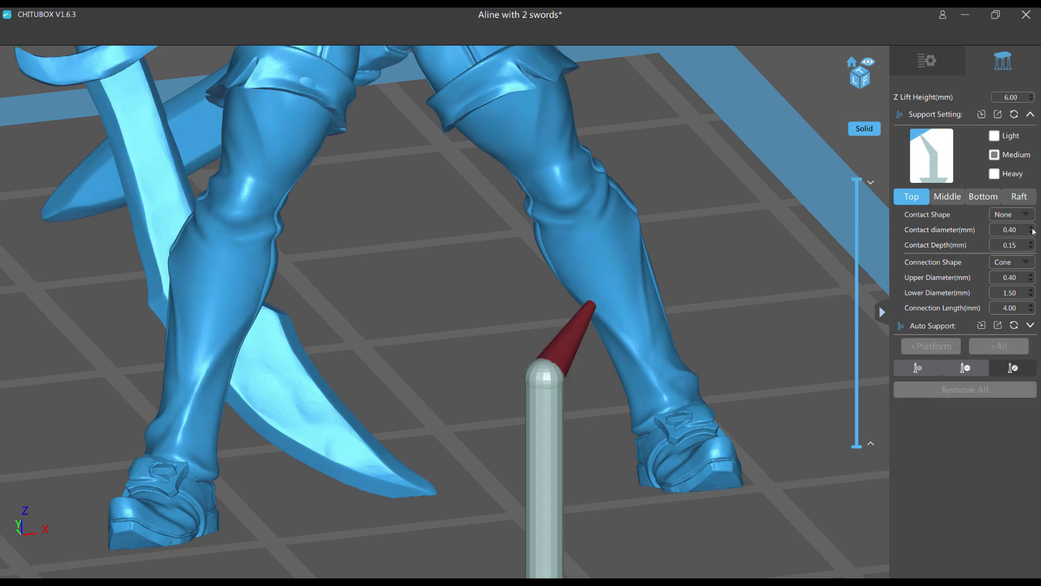
pyautogui.click(1033, 228)
pyautogui.scroll(6, 1033, 230)
pyautogui.scroll(-8, 1033, 235)
pyautogui.scroll(-3, 1032, 235)
pyautogui.scroll(3, 1032, 231)
pyautogui.write('0.4')
pyautogui.press('Return')
pyautogui.scroll(-2, 1032, 281)
pyautogui.scroll(2, 1031, 281)
# Try a lower diameter of 0.80 mm for the shin support's tip and restore it to 1.50 mm.
pyautogui.click(1000, 280)
pyautogui.scroll(-7, 1033, 297)
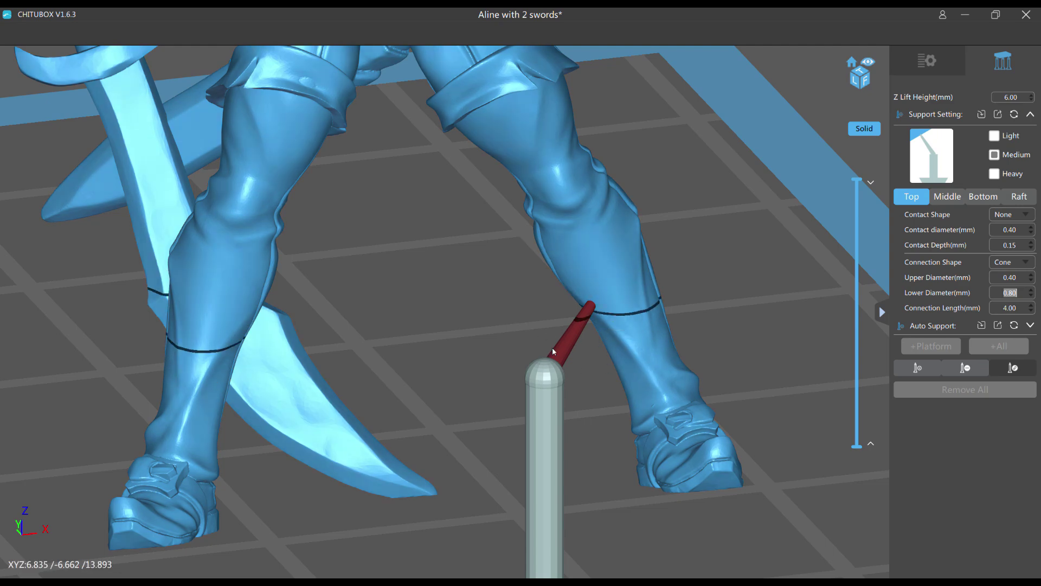
pyautogui.scroll(6, 1033, 294)
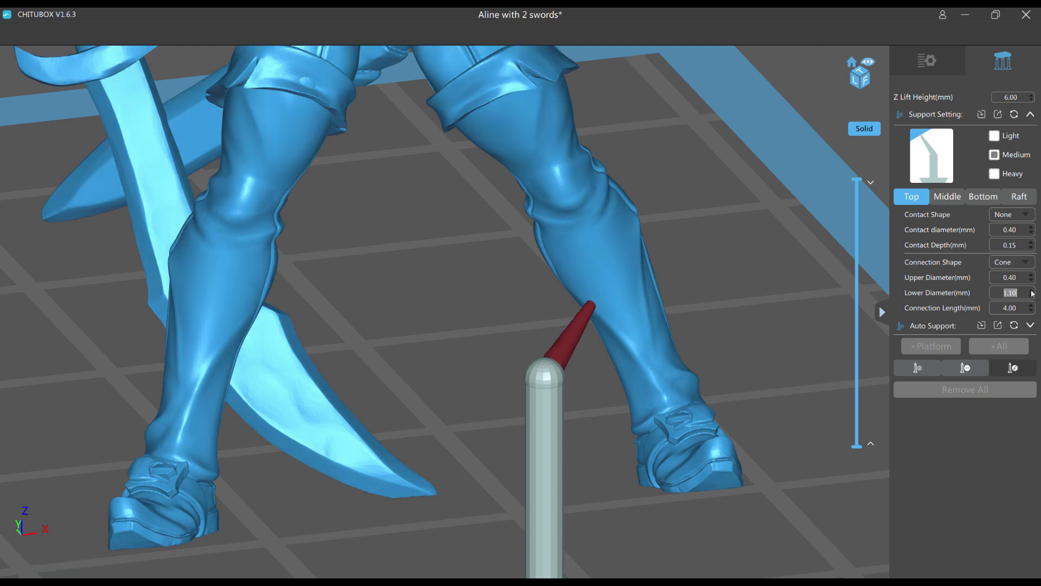
pyautogui.scroll(1, 1033, 293)
# Reposition the shin support's middle pillar, moving it close under the tip and back out away from the leg.
pyautogui.click(545, 412)
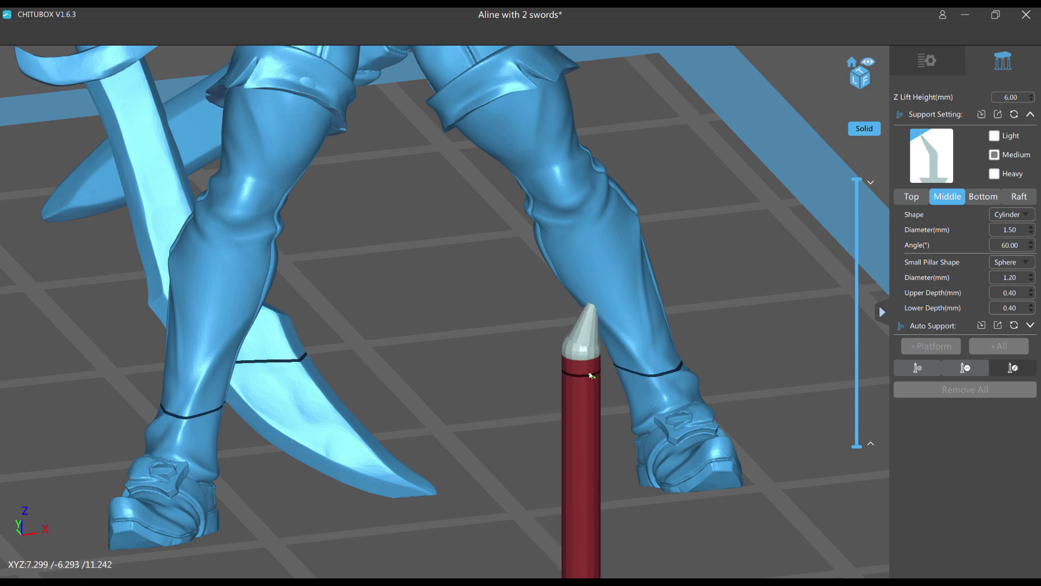
pyautogui.moveTo(591, 375); pyautogui.dragTo(532, 407)
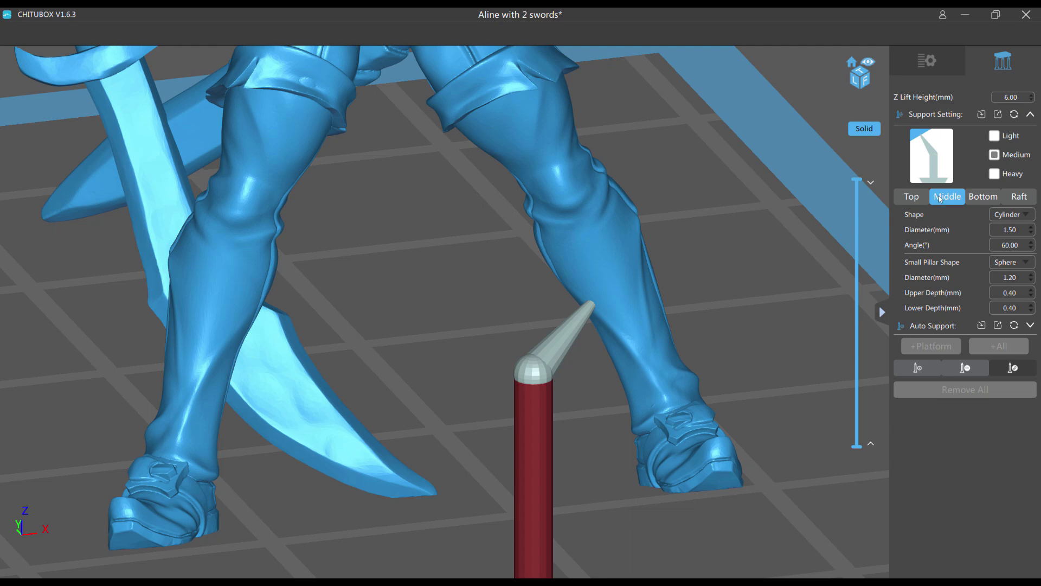
# Try contact and upper diameters of 0.30 mm on the shin support's tip, then restore both to 0.40 mm.
pyautogui.click(907, 204)
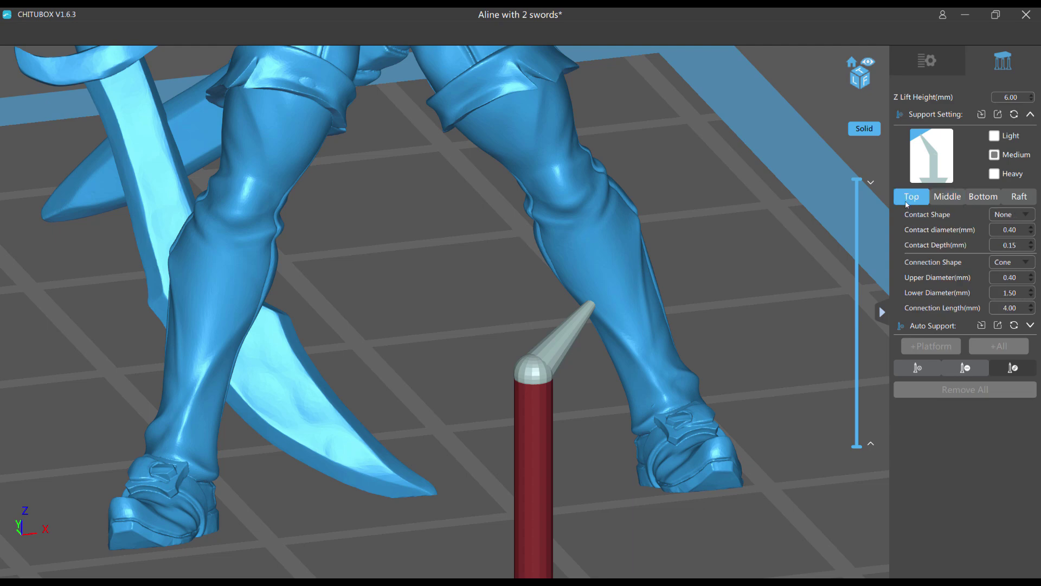
pyautogui.click(581, 308)
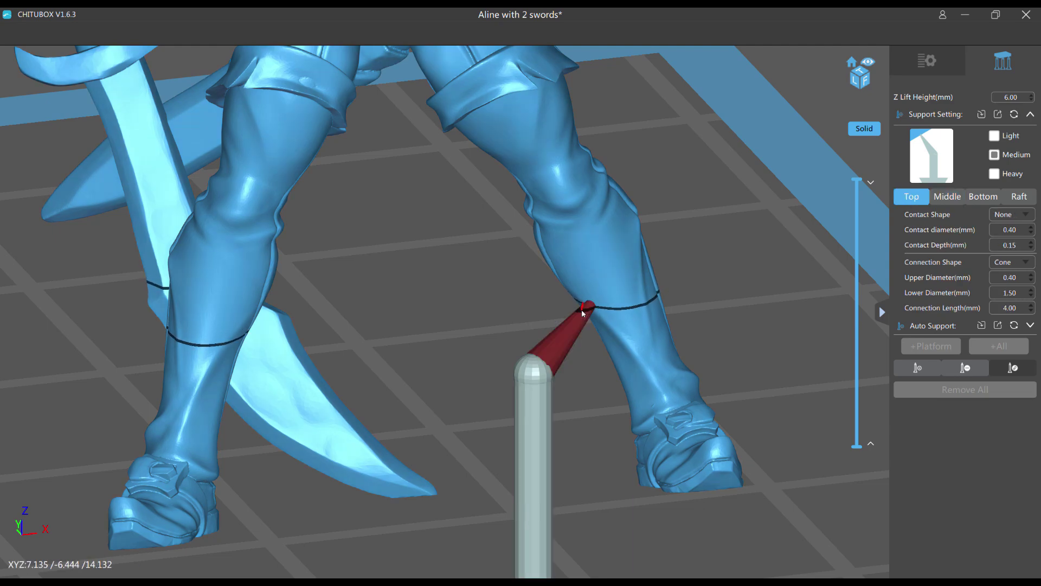
pyautogui.click(1034, 235)
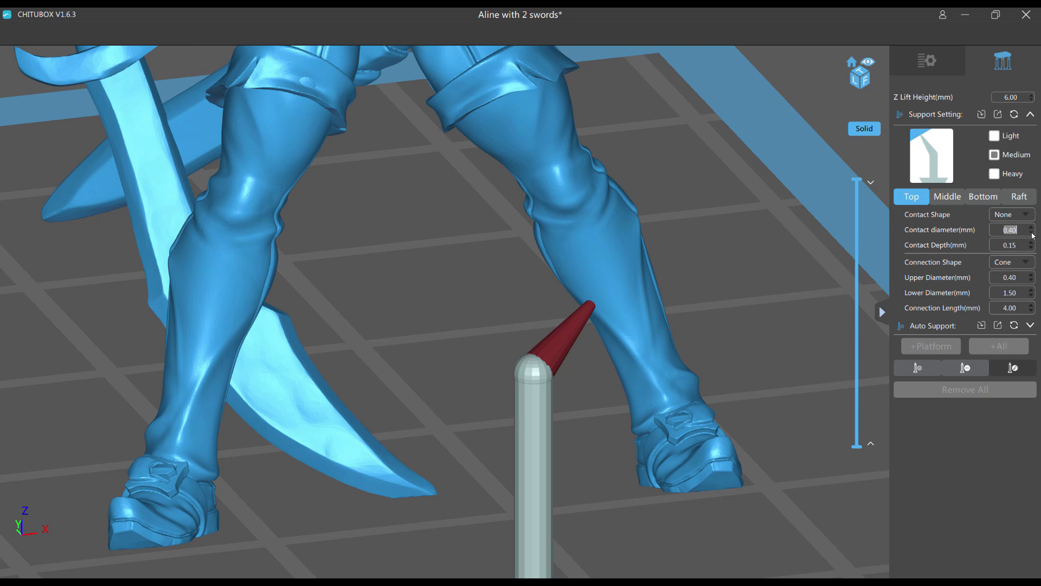
pyautogui.click(1033, 282)
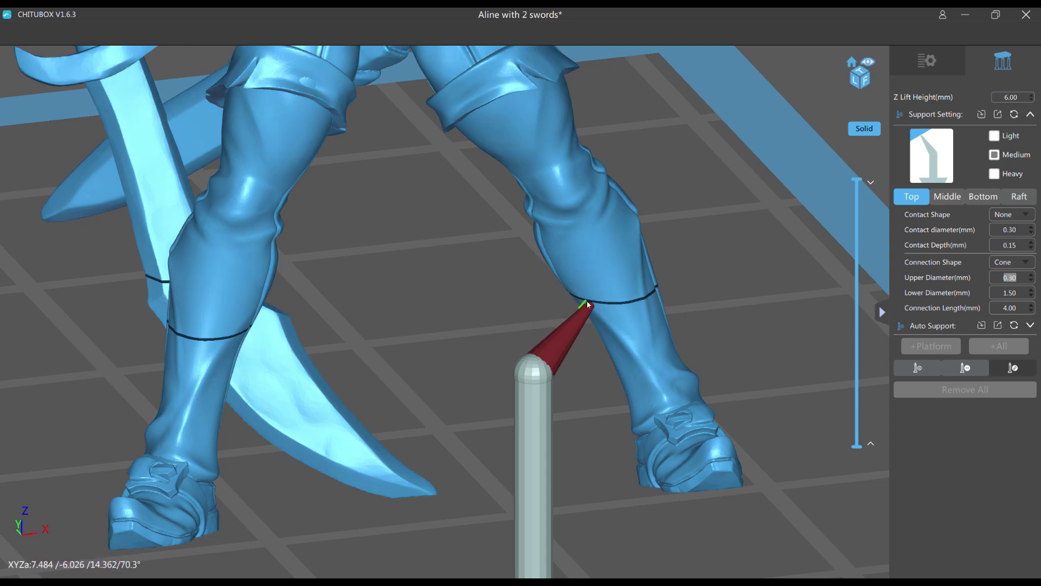
pyautogui.click(1031, 275)
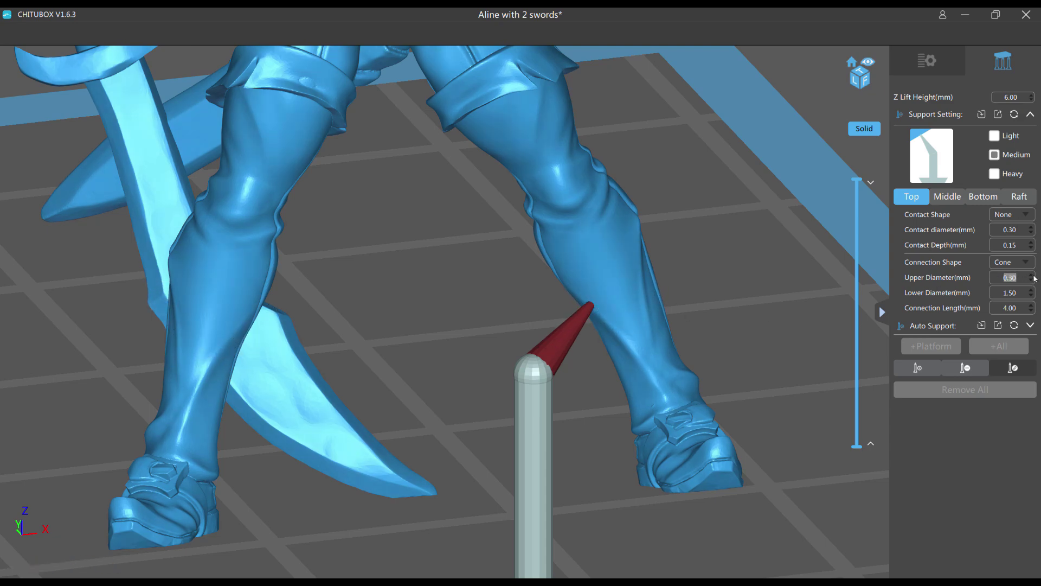
pyautogui.click(1031, 227)
pyautogui.scroll(-5, 506, 300)
pyautogui.scroll(5, 500, 304)
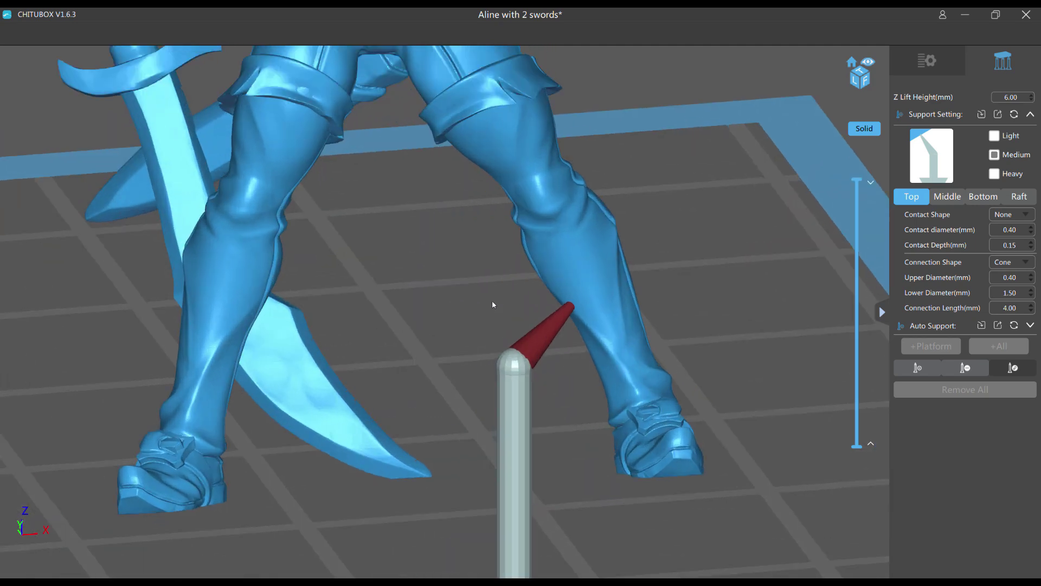
# Delete the shin support, switch the support preset to Heavy, and show its top settings.
pyautogui.click(965, 368)
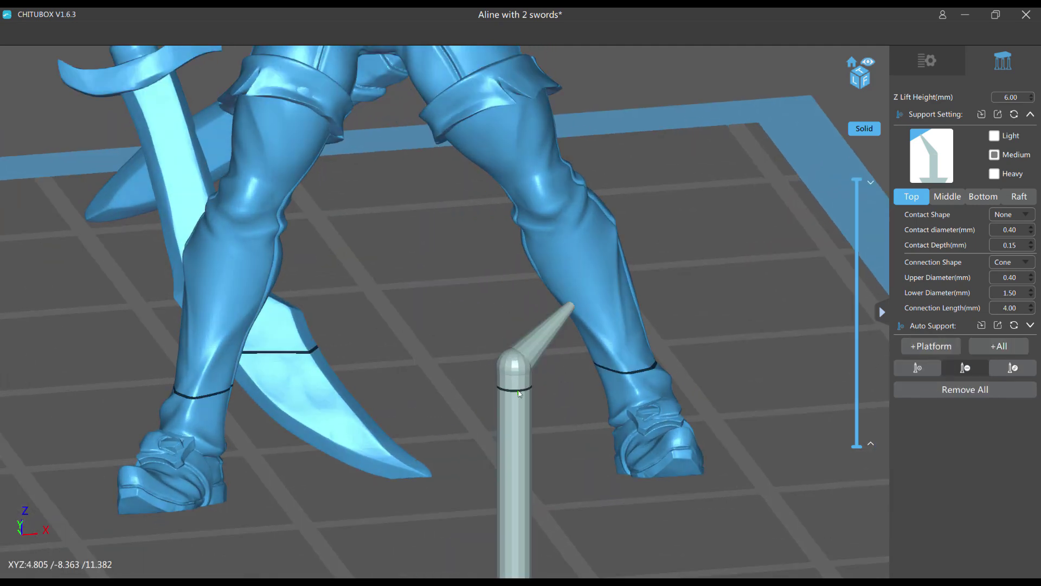
pyautogui.click(950, 195)
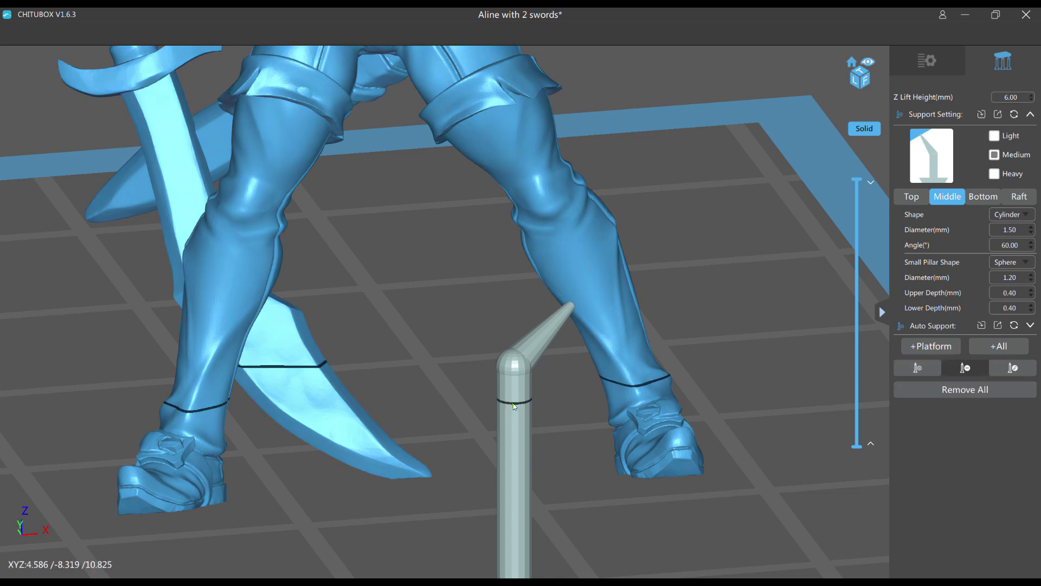
pyautogui.click(514, 406)
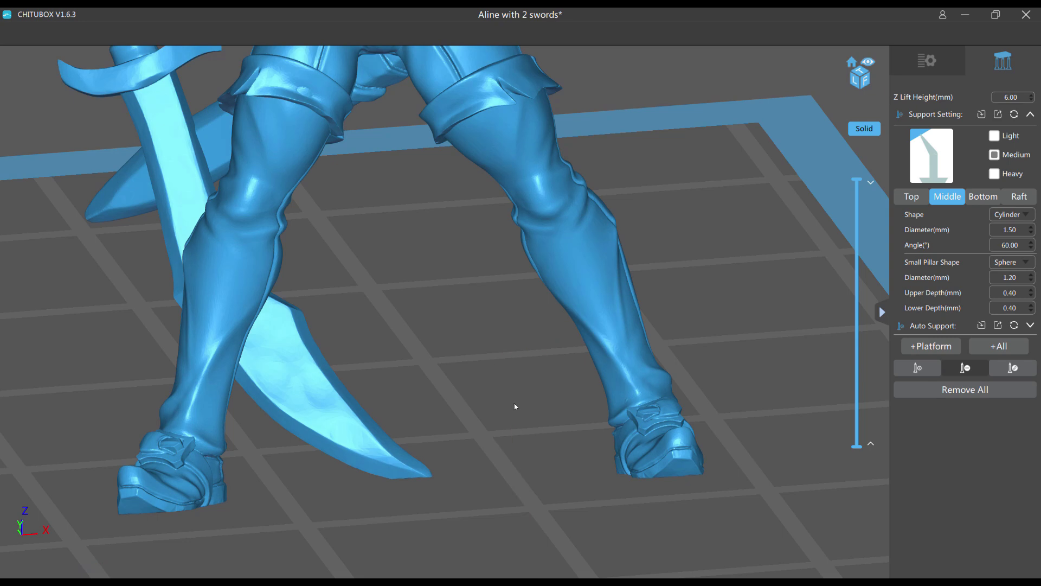
pyautogui.click(914, 201)
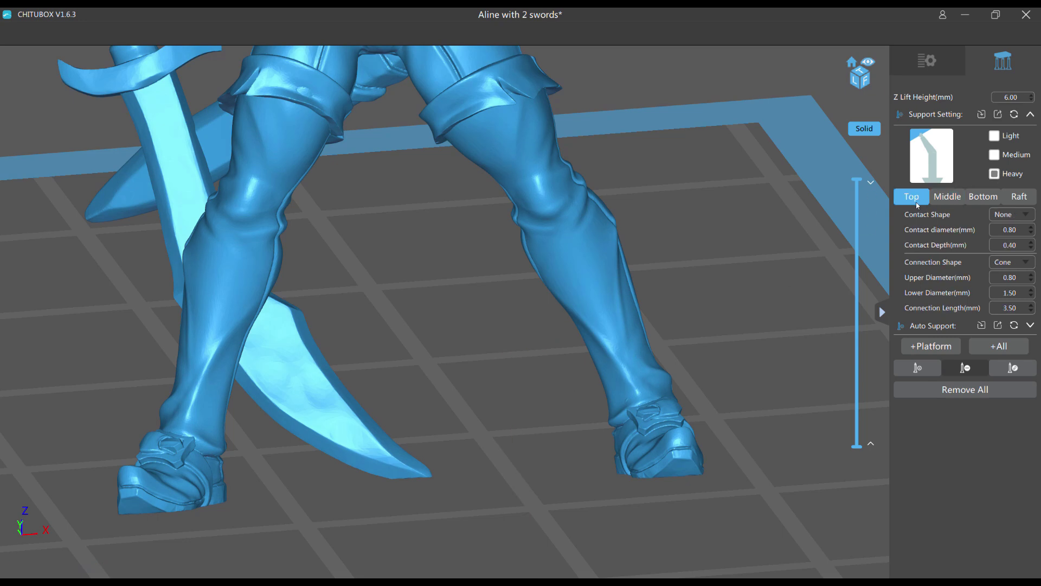
# Add one heavy support under the heel of the figure's left shoe and another under the tip of the lower sword.
pyautogui.moveTo(737, 278); pyautogui.dragTo(565, 222, button='right')
pyautogui.scroll(5, 565, 222)
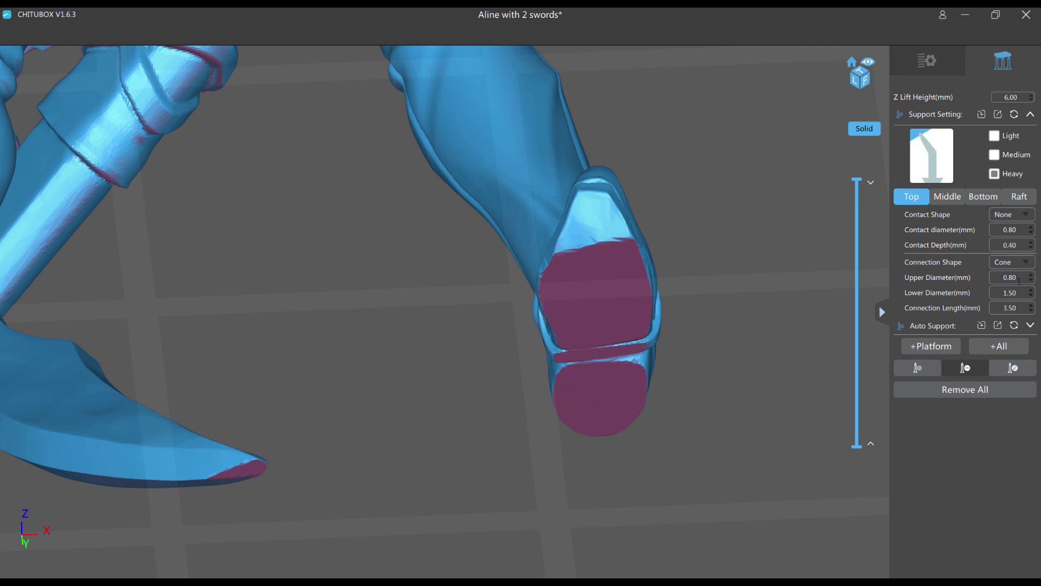
pyautogui.moveTo(772, 325); pyautogui.dragTo(751, 297, button='right')
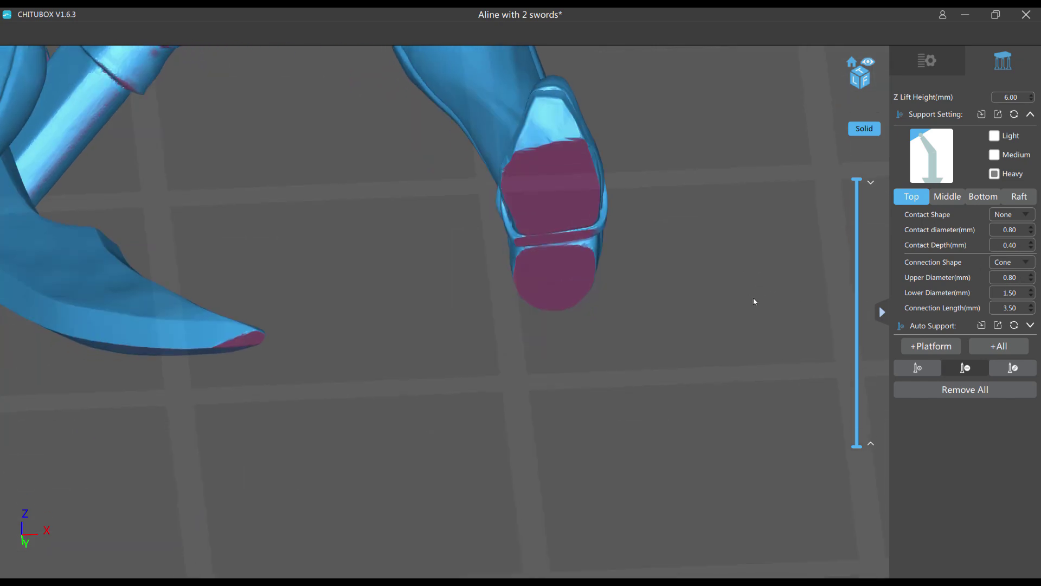
pyautogui.click(918, 367)
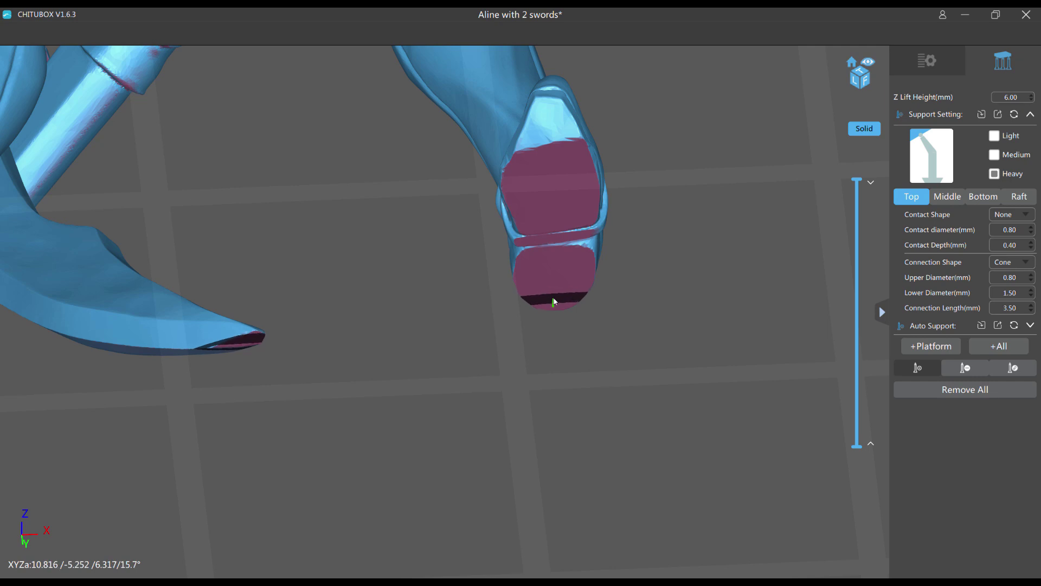
pyautogui.click(554, 304)
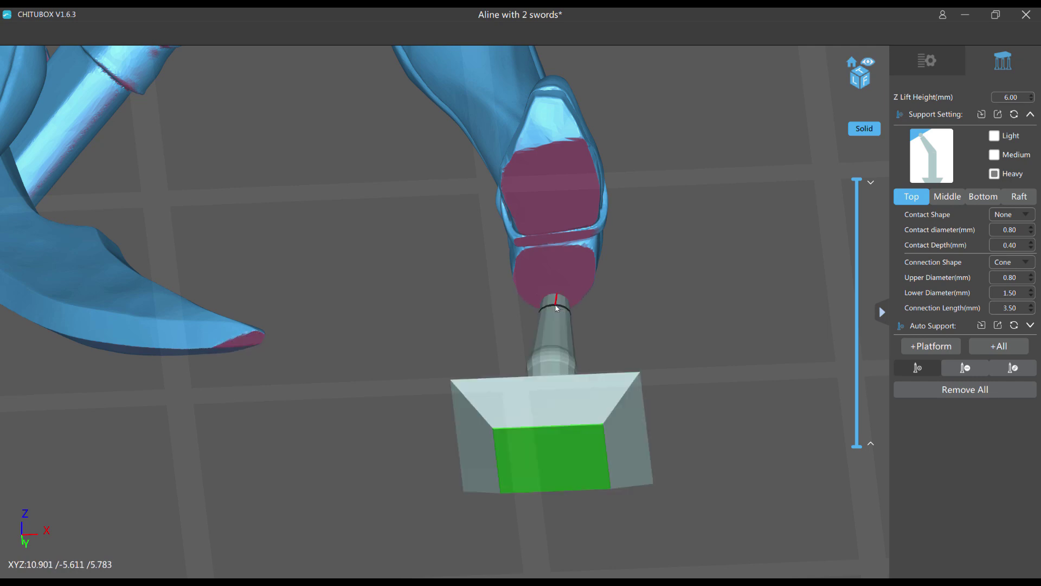
pyautogui.click(249, 342)
pyautogui.moveTo(314, 273); pyautogui.dragTo(314, 278, button='right')
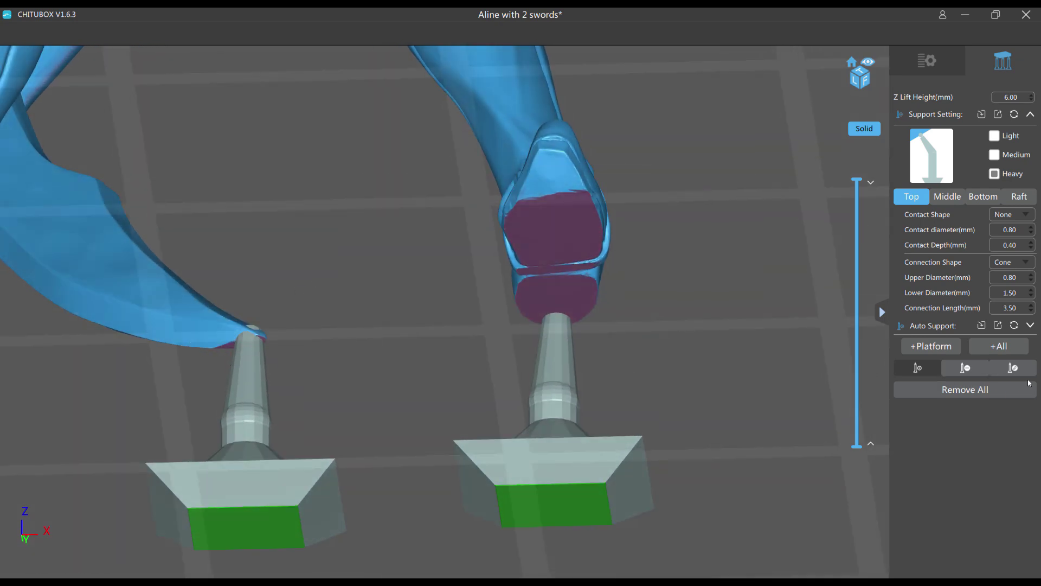
# Select the tip of the sword-tip support for editing and try a smaller contact depth.
pyautogui.click(1013, 367)
pyautogui.click(257, 370)
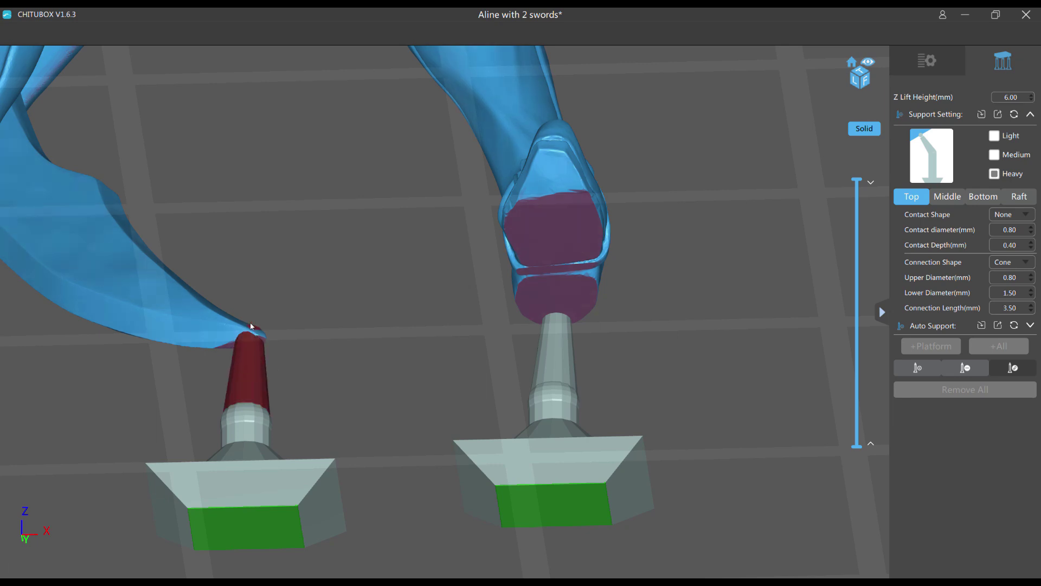
pyautogui.click(1030, 249)
pyautogui.click(1030, 249)
# Add a heavy support under the heel of the figure's right shoe.
pyautogui.click(903, 371)
pyautogui.scroll(-3, 565, 253)
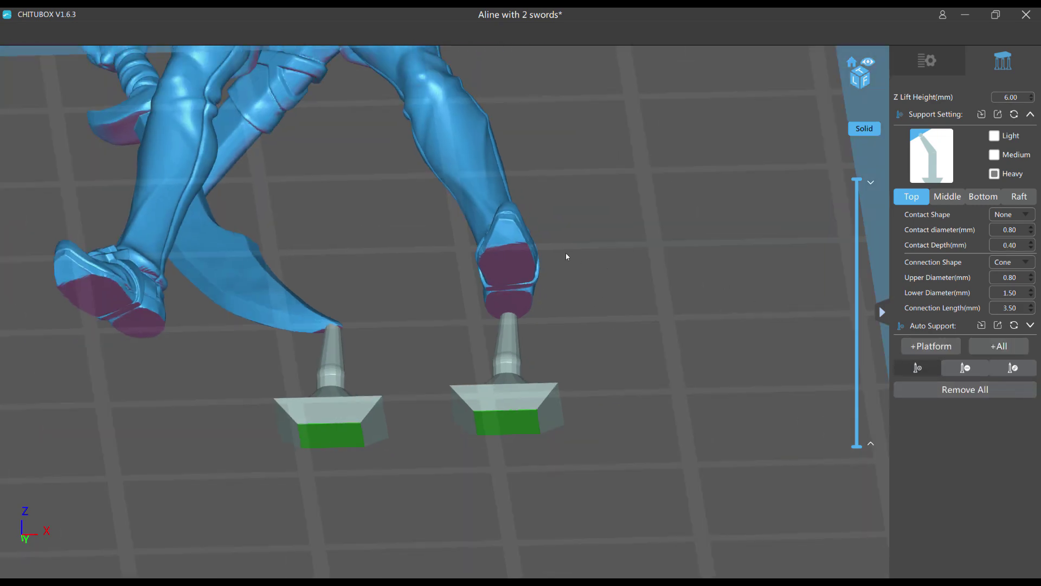
pyautogui.scroll(4, 562, 244)
pyautogui.moveTo(600, 243); pyautogui.dragTo(763, 298, button='middle')
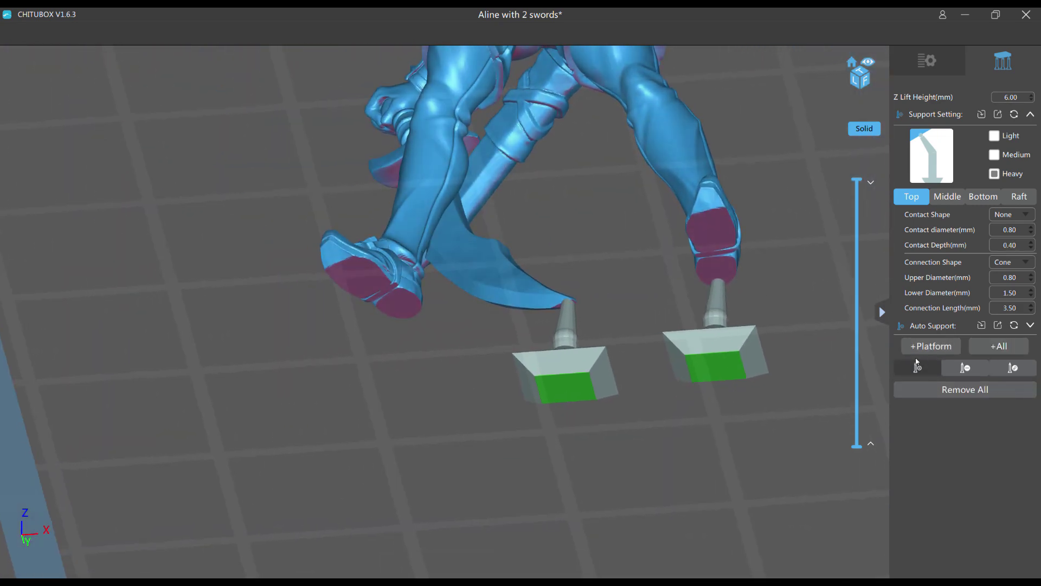
pyautogui.click(404, 318)
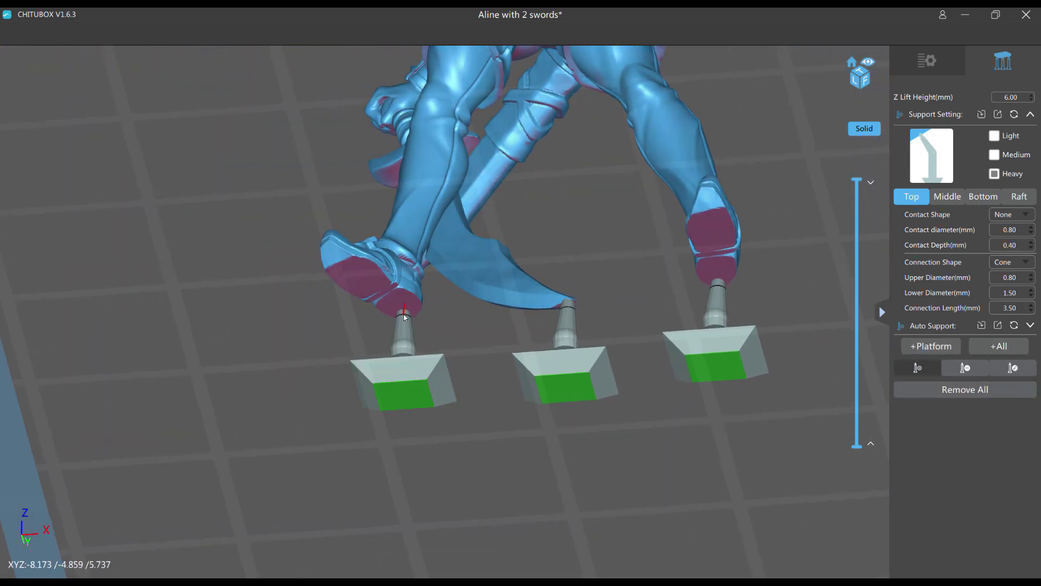
# Add heavy supports under the front sword's guard and the rear sword, and set the contact and upper diameters to 0.60 mm.
pyautogui.moveTo(491, 220); pyautogui.dragTo(496, 255, button='middle')
pyautogui.scroll(-5, 510, 254)
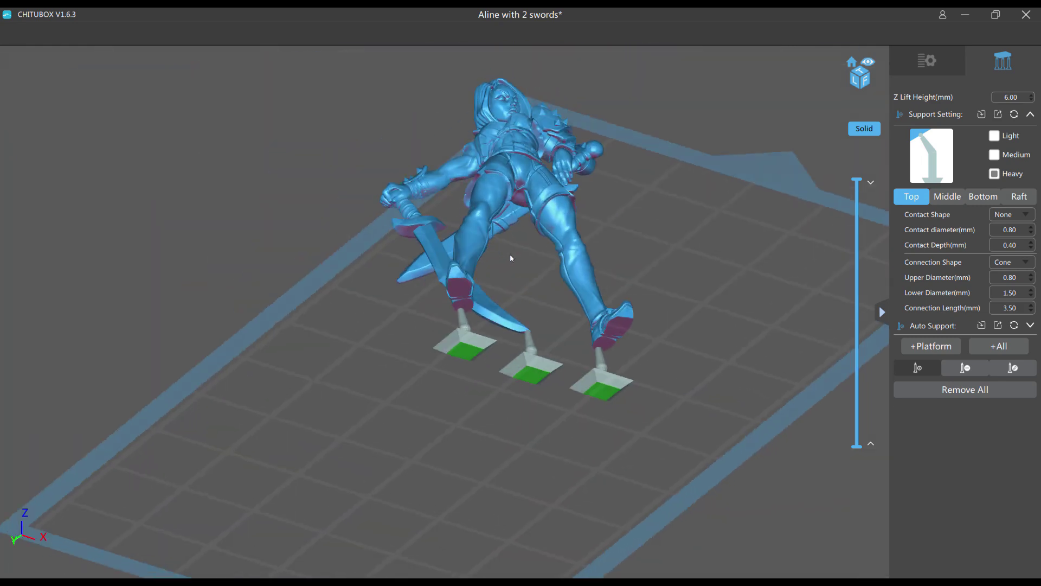
pyautogui.moveTo(510, 253); pyautogui.dragTo(428, 260, button='right')
pyautogui.scroll(5, 437, 199)
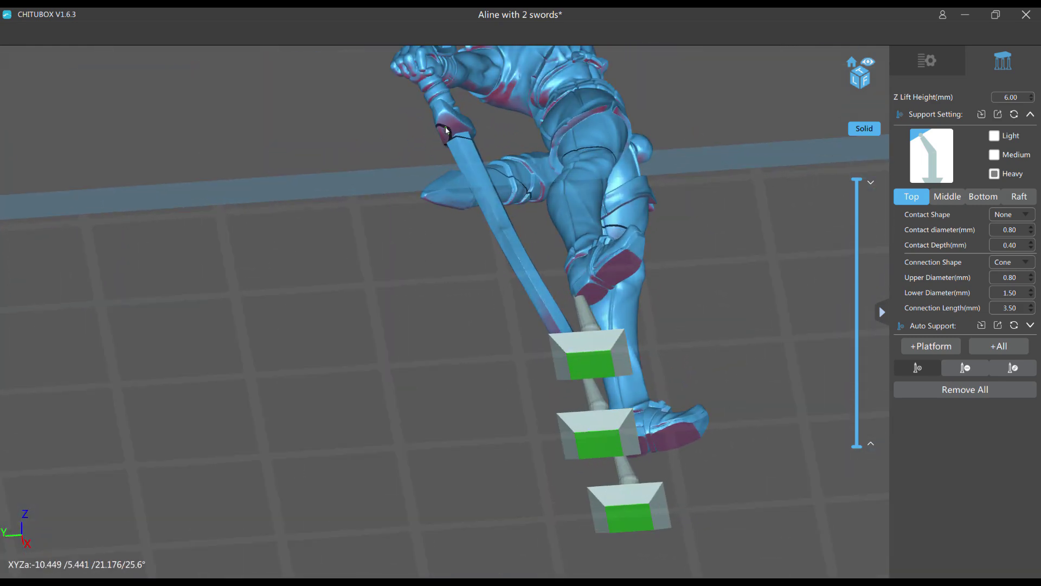
pyautogui.moveTo(443, 136); pyautogui.dragTo(590, 191, button='right')
pyautogui.scroll(3, 545, 240)
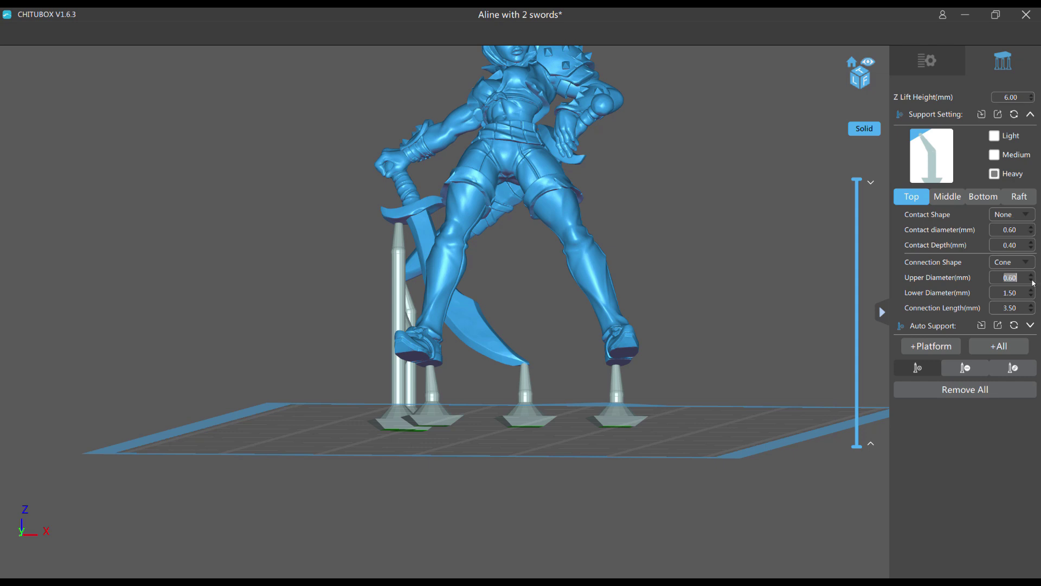
# Add two heavy supports under the front part of the figure's left shoe sole.
pyautogui.moveTo(690, 269); pyautogui.dragTo(623, 228)
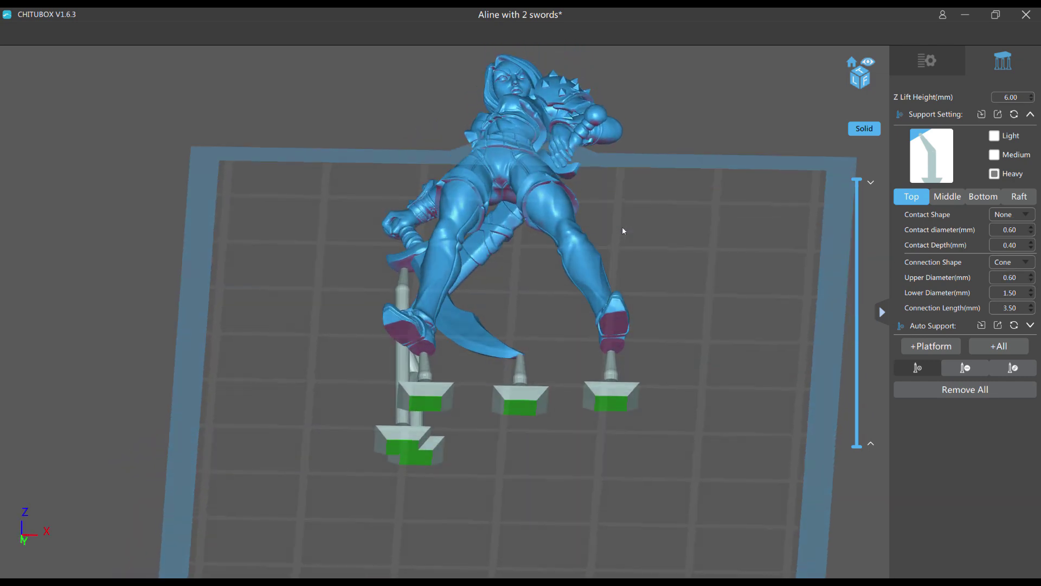
pyautogui.click(625, 318)
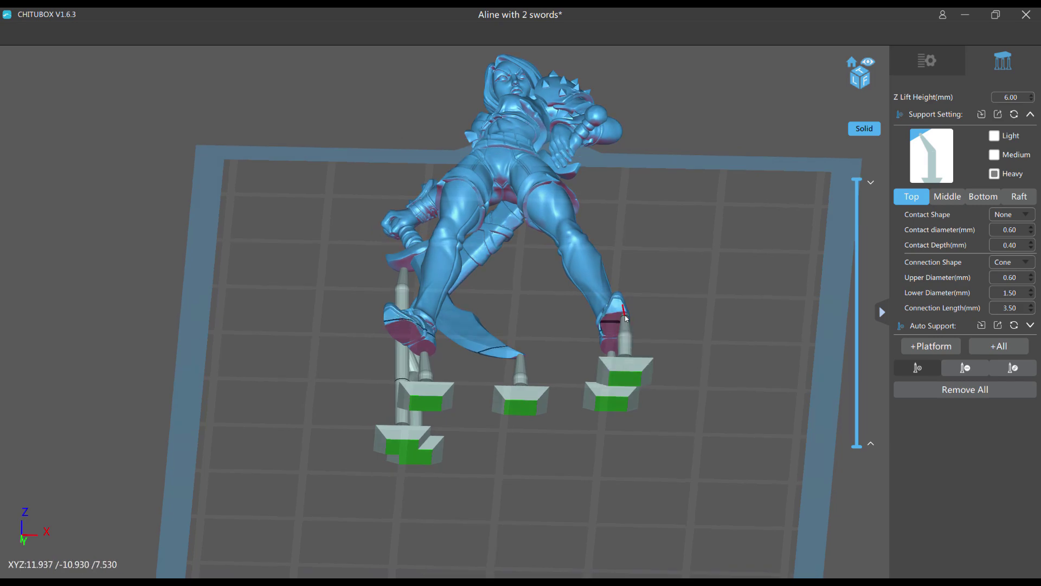
pyautogui.moveTo(607, 320); pyautogui.dragTo(650, 364)
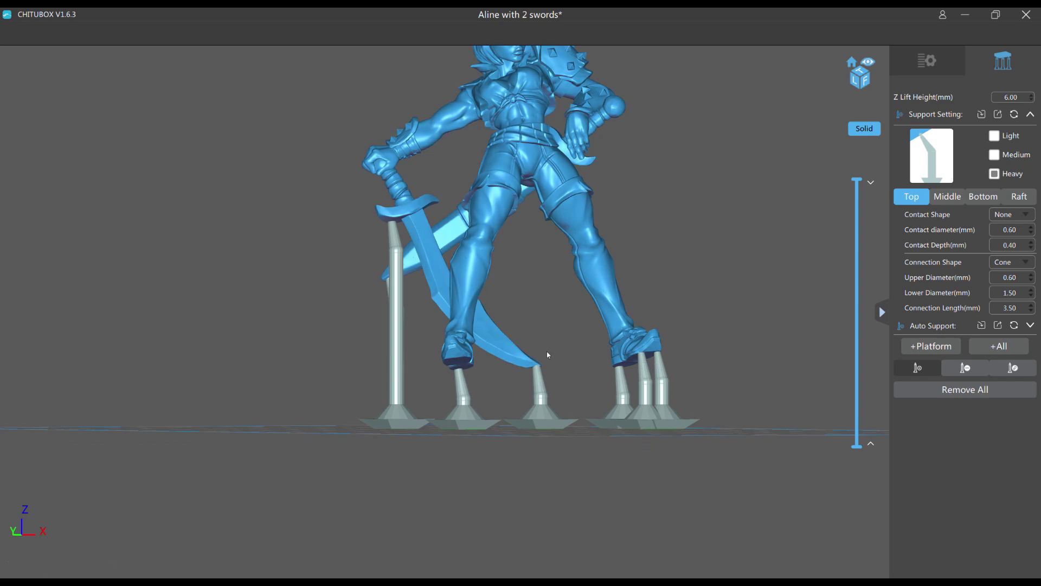
# Try a heavy support under the lowest point of the figure's right thigh cuff, and delete it.
pyautogui.moveTo(547, 351); pyautogui.dragTo(504, 312)
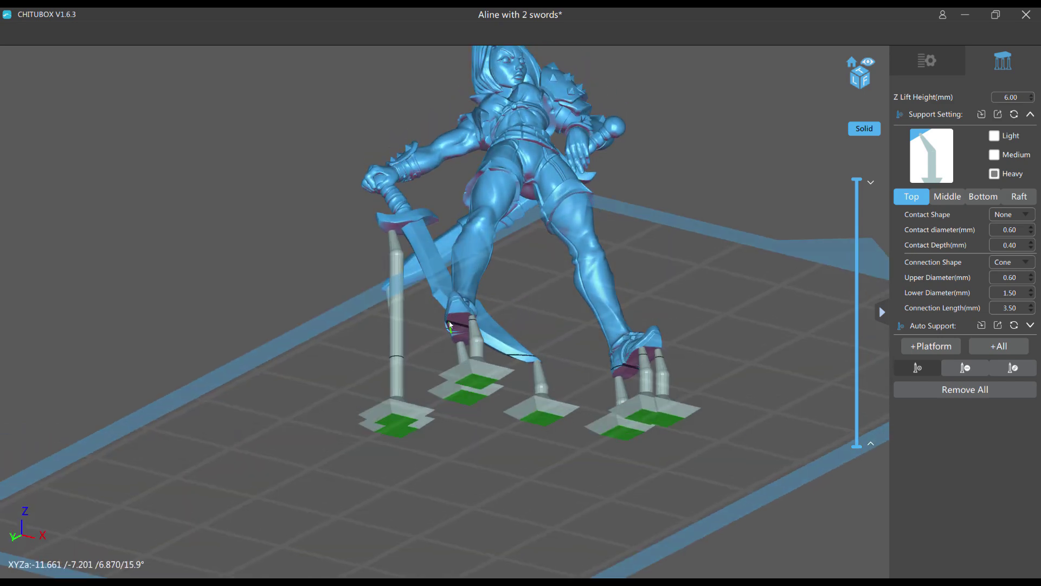
pyautogui.scroll(-5, 452, 321)
pyautogui.moveTo(360, 293); pyautogui.dragTo(320, 304)
pyautogui.scroll(5, 320, 304)
pyautogui.moveTo(339, 251); pyautogui.dragTo(340, 245)
pyautogui.scroll(3, 340, 245)
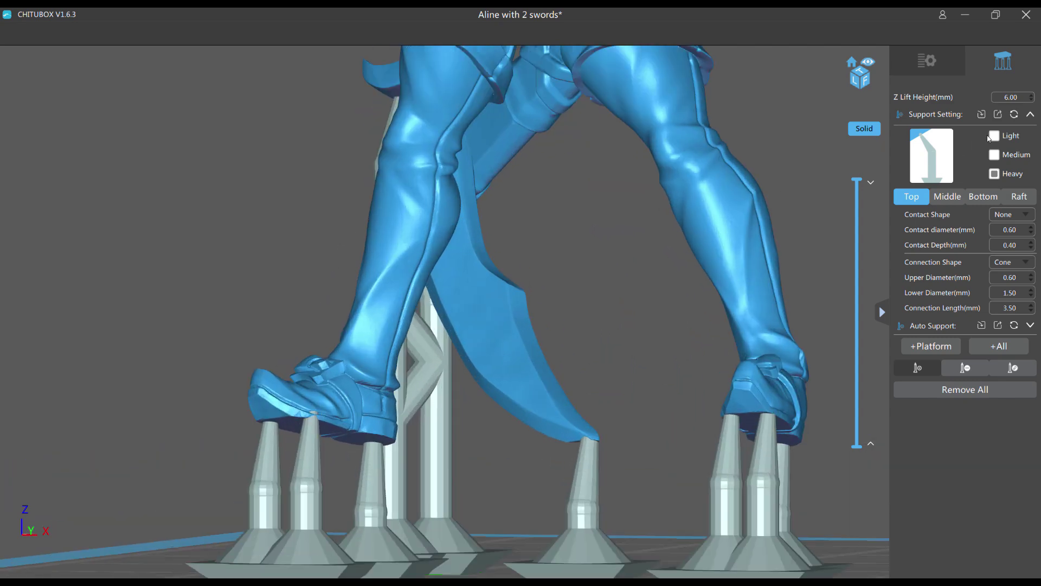
pyautogui.click(504, 103)
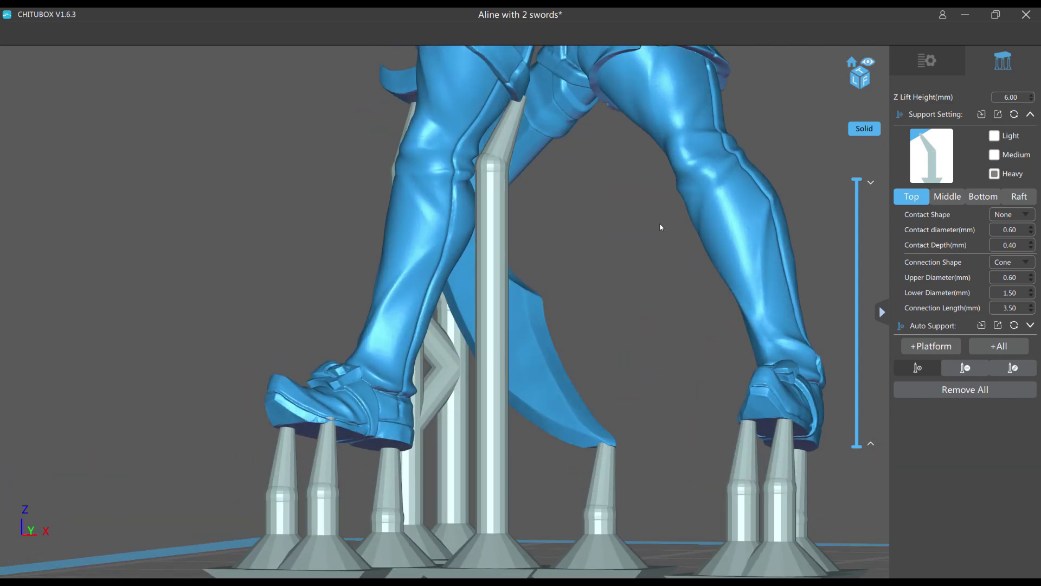
pyautogui.click(965, 368)
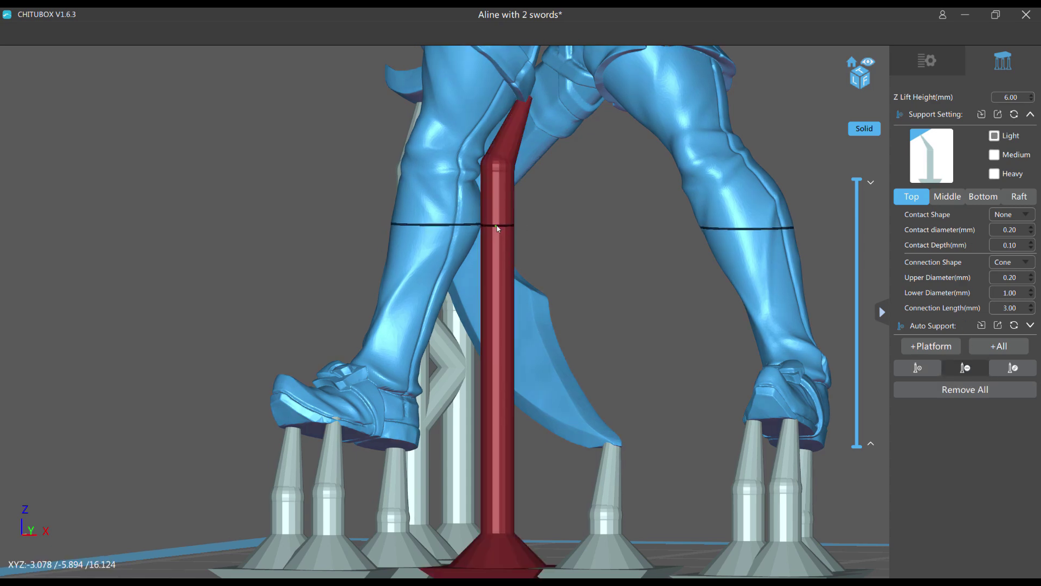
pyautogui.click(496, 227)
# Add a light support under the lowest point of the figure's right thigh cuff.
pyautogui.click(925, 367)
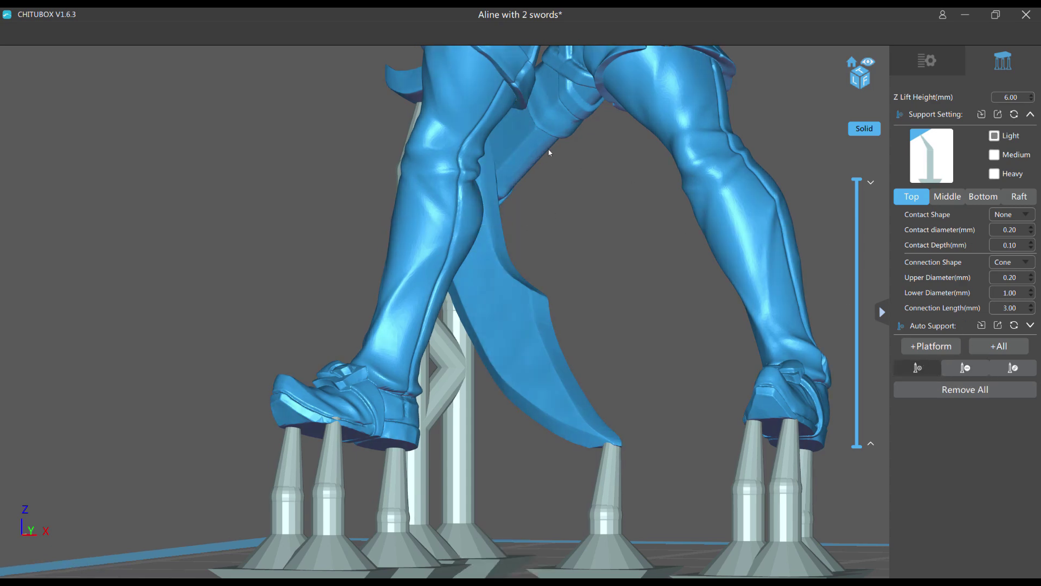
pyautogui.click(524, 109)
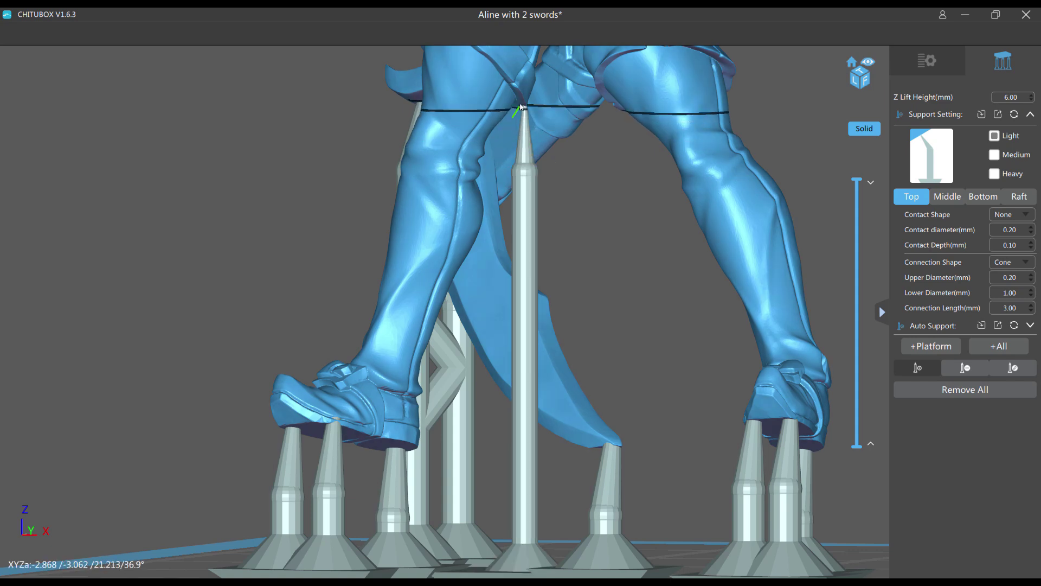
pyautogui.scroll(-5, 571, 164)
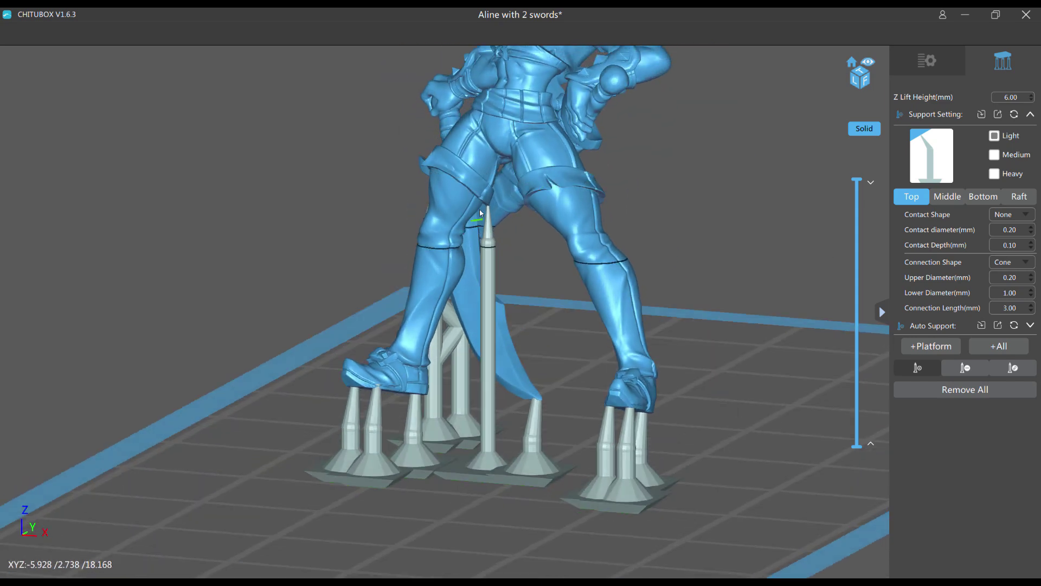
# Switch to medium supports and add one under the inner edge of the figure's left thigh cuff.
pyautogui.scroll(5, 471, 202)
pyautogui.moveTo(472, 201); pyautogui.dragTo(766, 148, button='right')
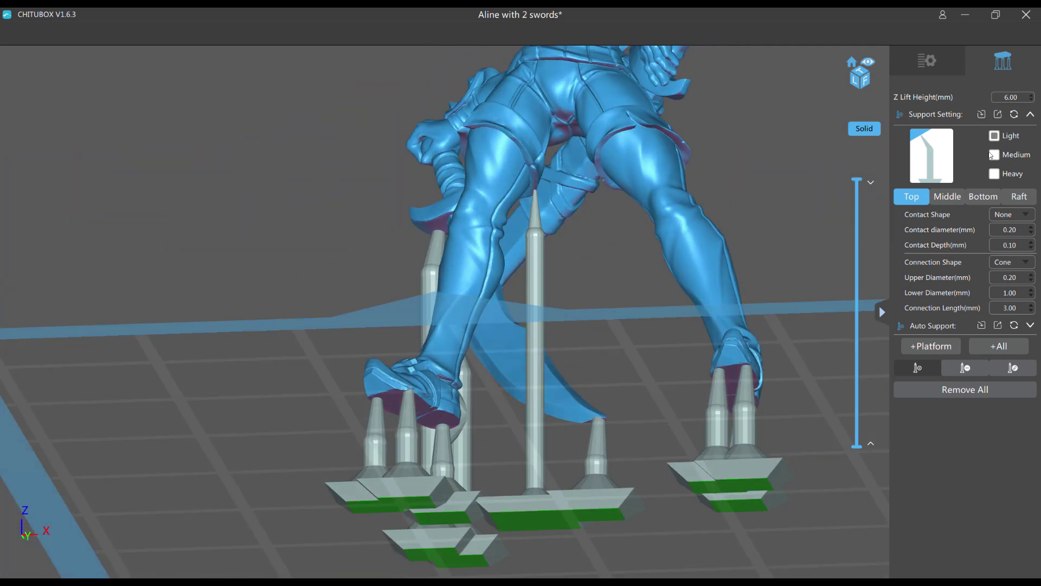
pyautogui.scroll(3, 696, 85)
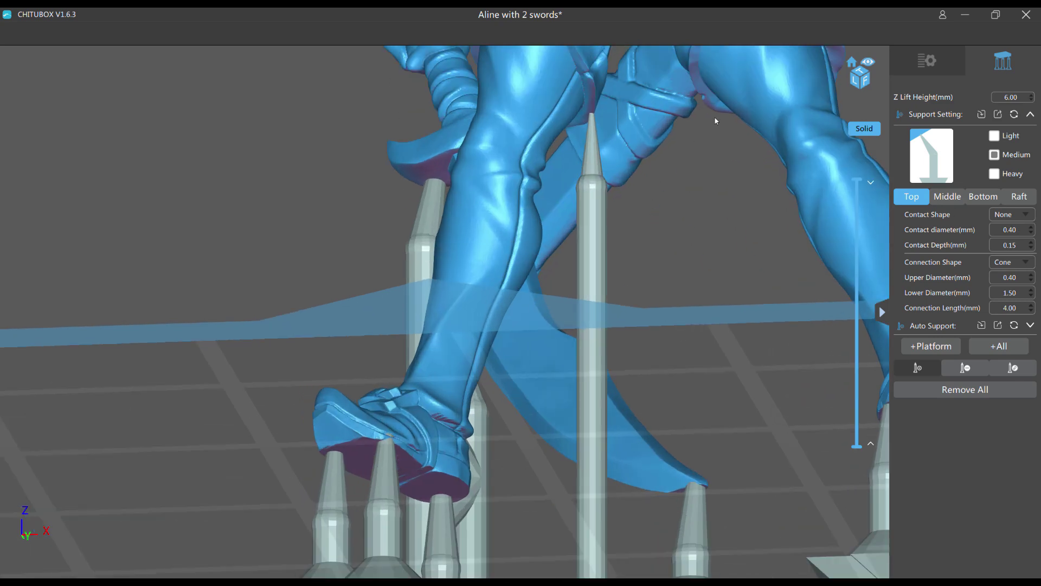
pyautogui.scroll(-5, 696, 85)
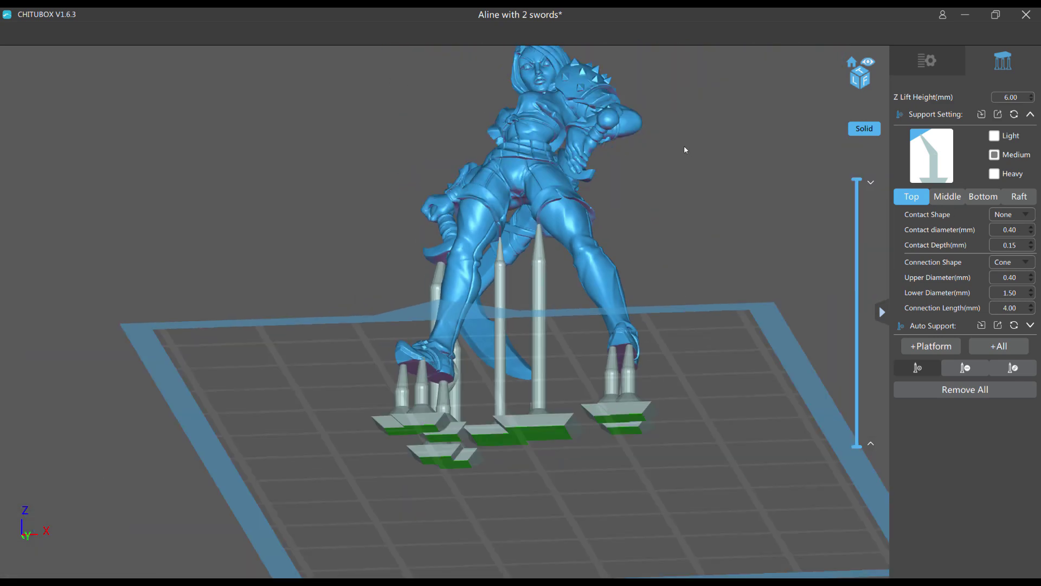
# Select the tip of the medium support under the left thigh for editing and set its upper diameter to 0.30 mm.
pyautogui.moveTo(524, 238); pyautogui.dragTo(495, 289)
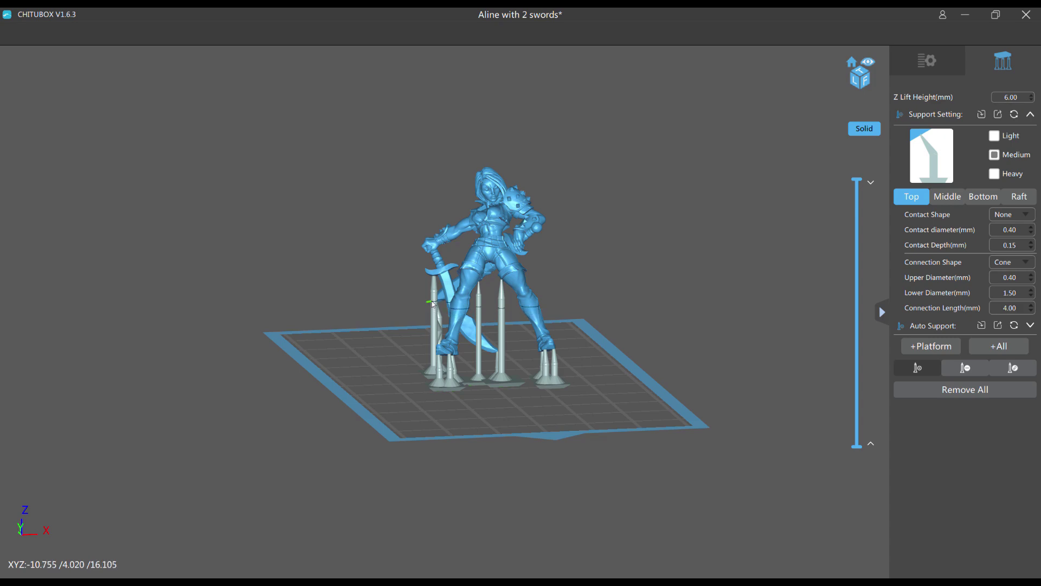
pyautogui.scroll(5, 434, 304)
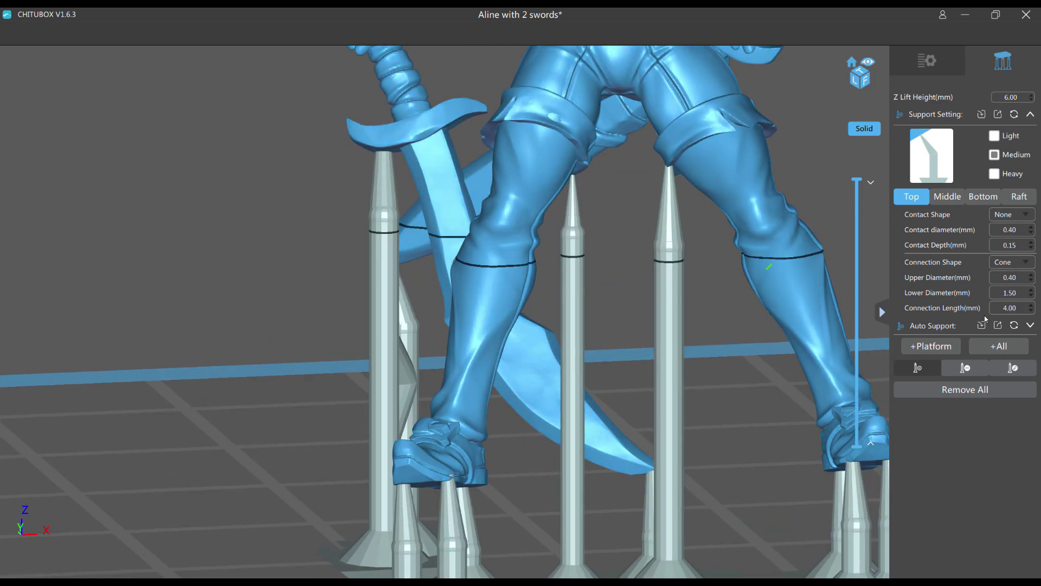
pyautogui.click(1012, 368)
pyautogui.click(671, 222)
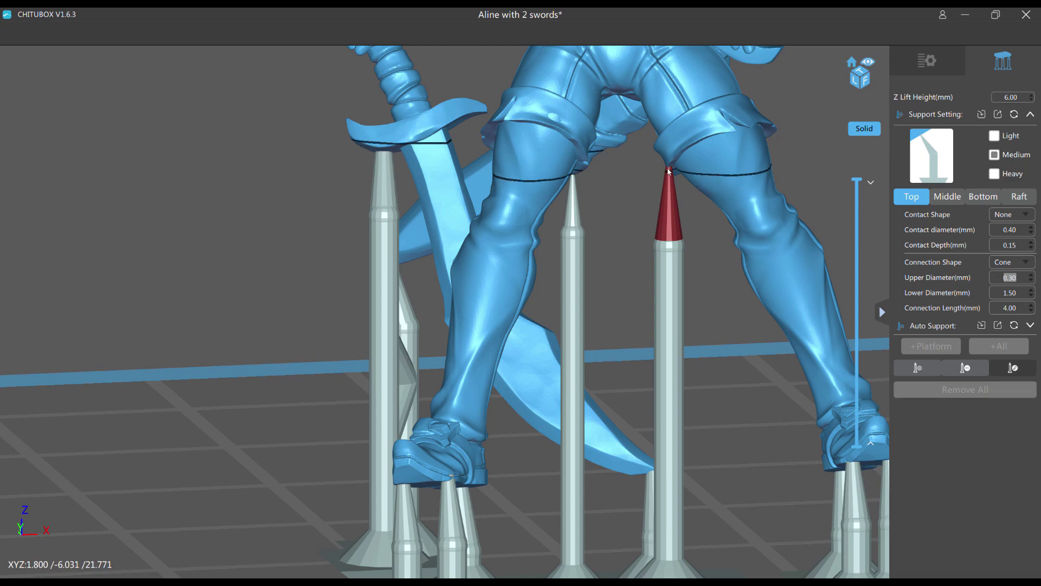
# Select the middle pillar of the light support under the figure's right thigh for editing and inspect it around the model.
pyautogui.scroll(-5, 596, 232)
pyautogui.moveTo(596, 232); pyautogui.dragTo(429, 266, button='right')
pyautogui.scroll(3, 400, 248)
pyautogui.scroll(-3, 388, 225)
pyautogui.scroll(3, 428, 266)
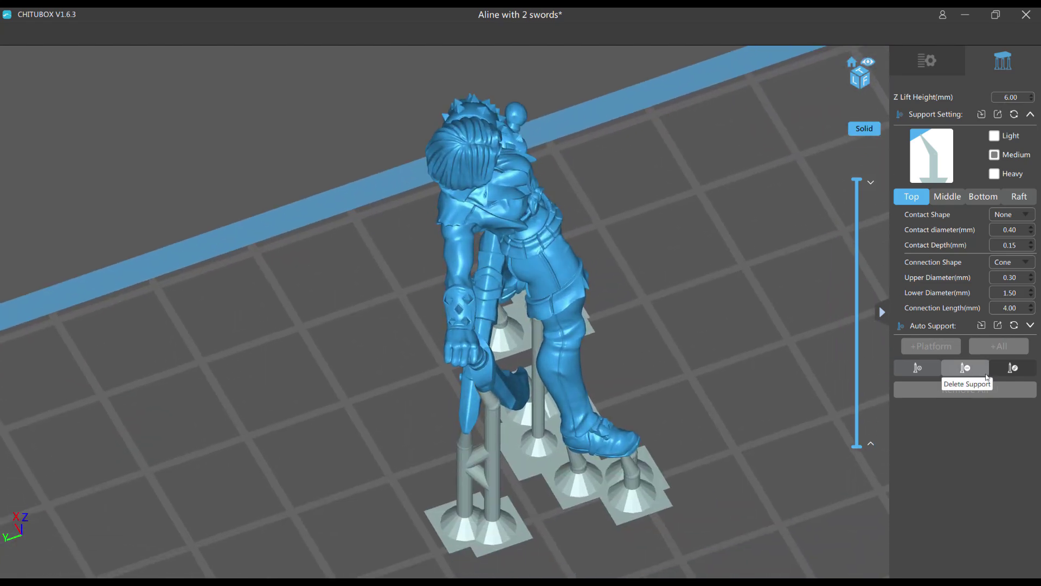
pyautogui.click(994, 366)
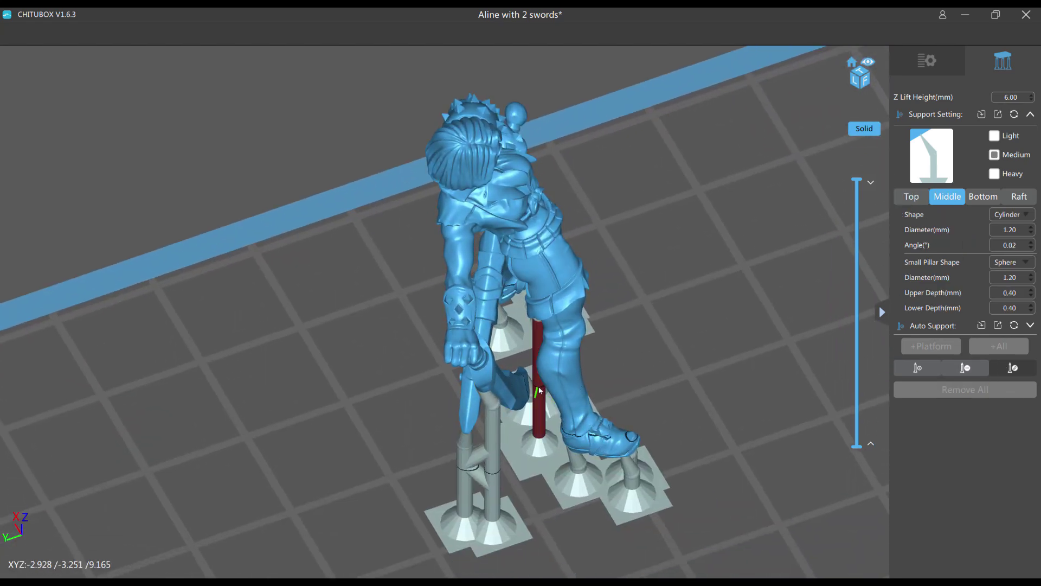
pyautogui.scroll(-5, 529, 382)
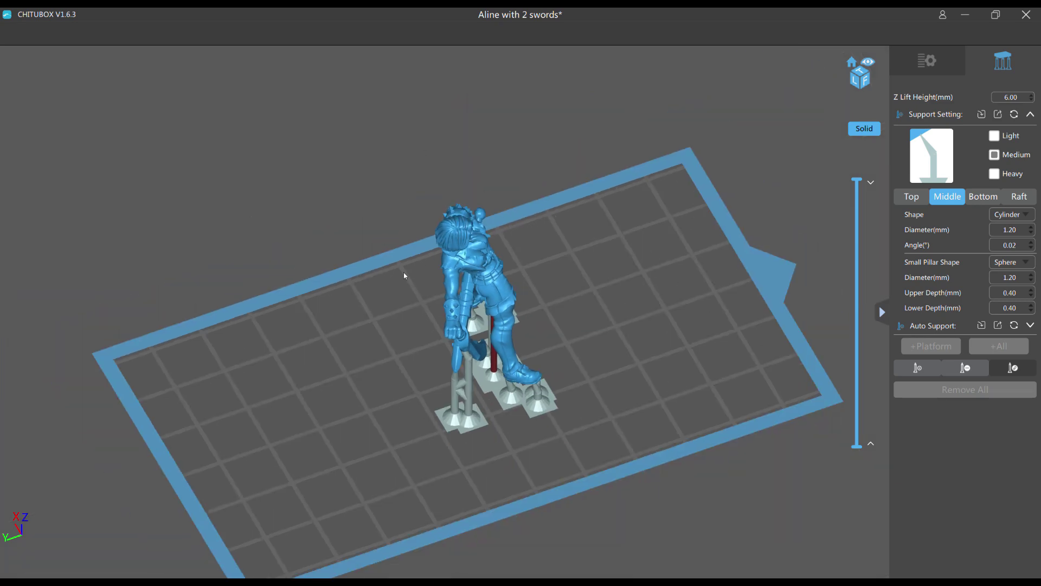
pyautogui.moveTo(404, 272); pyautogui.dragTo(310, 255, button='right')
pyautogui.scroll(2, 322, 278)
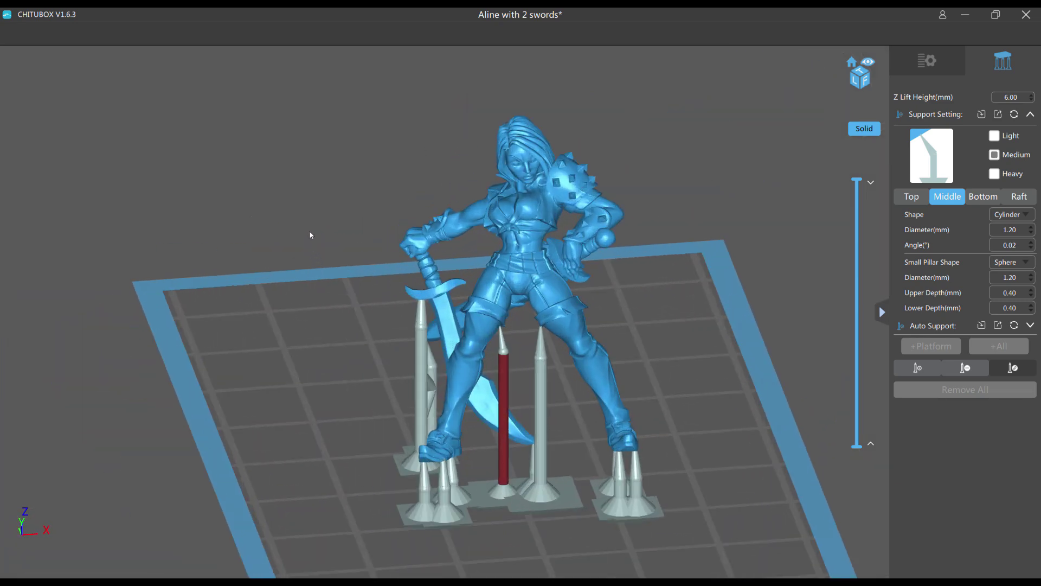